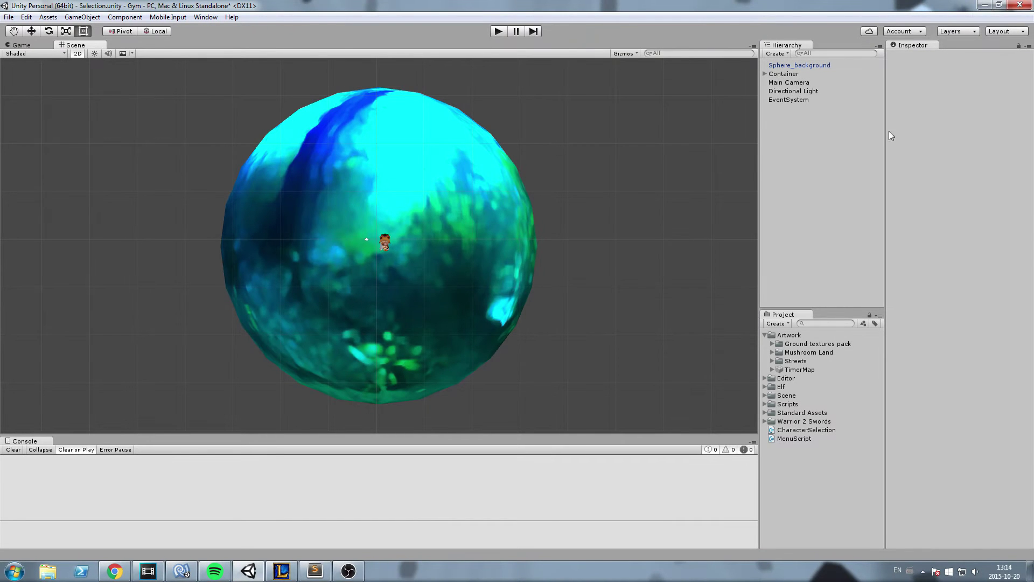
- Add a UI Panel to the scene and frame its parent canvas in the scene view
right_click(820, 118)
mouse_move(883, 268)
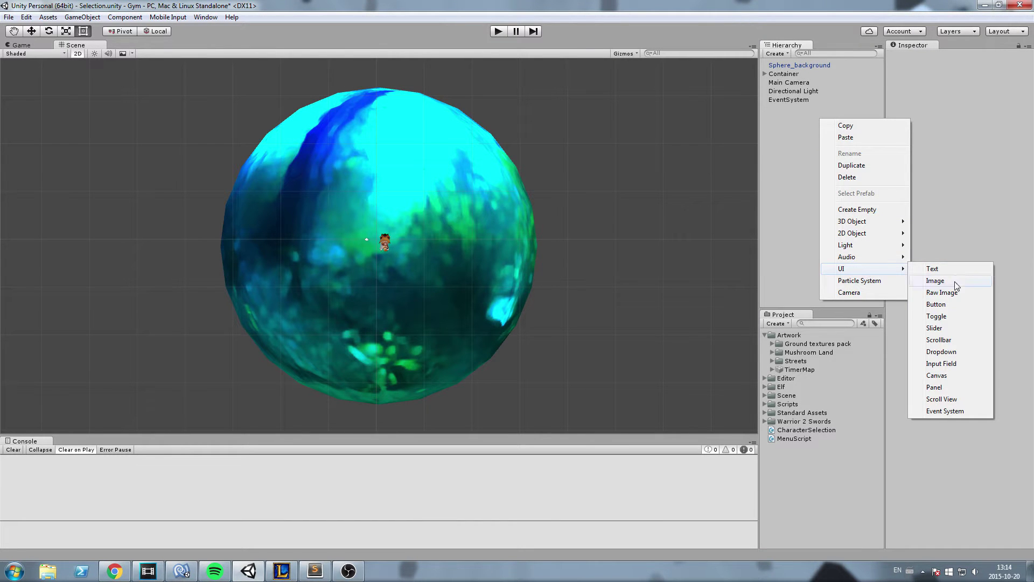
click(935, 387)
double_click(780, 108)
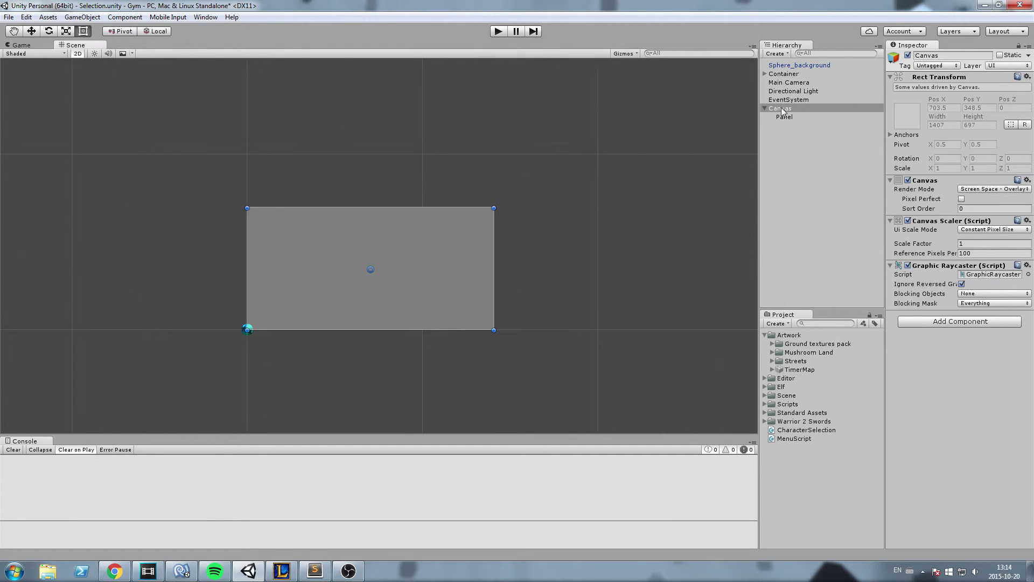
- Examine the new canvas in the 3D perspective view and return to the flat 2D view
middle_drag(434, 226, 448, 203)
scroll(448, 202, up, 1)
click(78, 53)
click(78, 53)
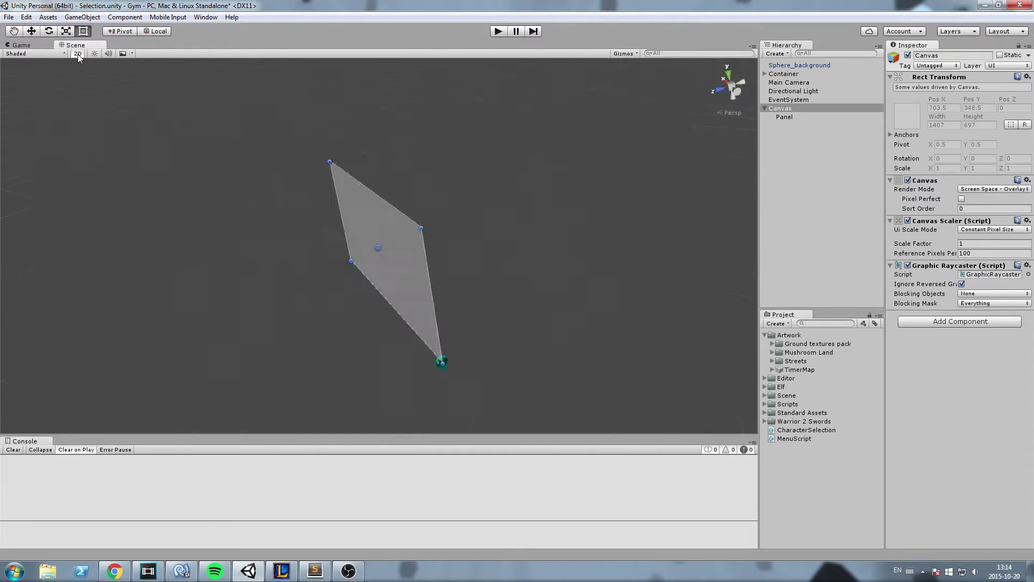
click(79, 53)
key(w)
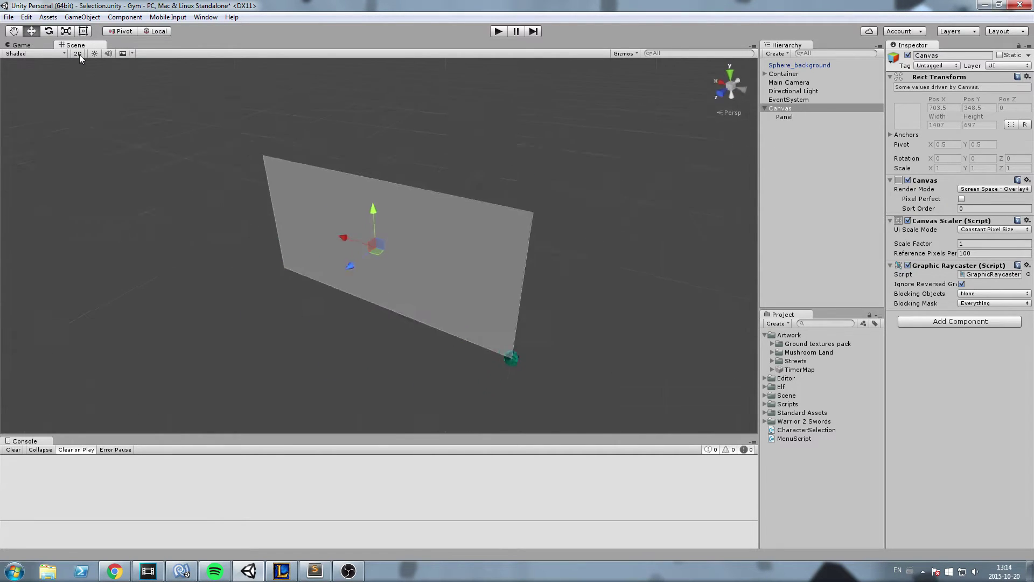
click(79, 53)
scroll(363, 153, up, 1)
key(t)
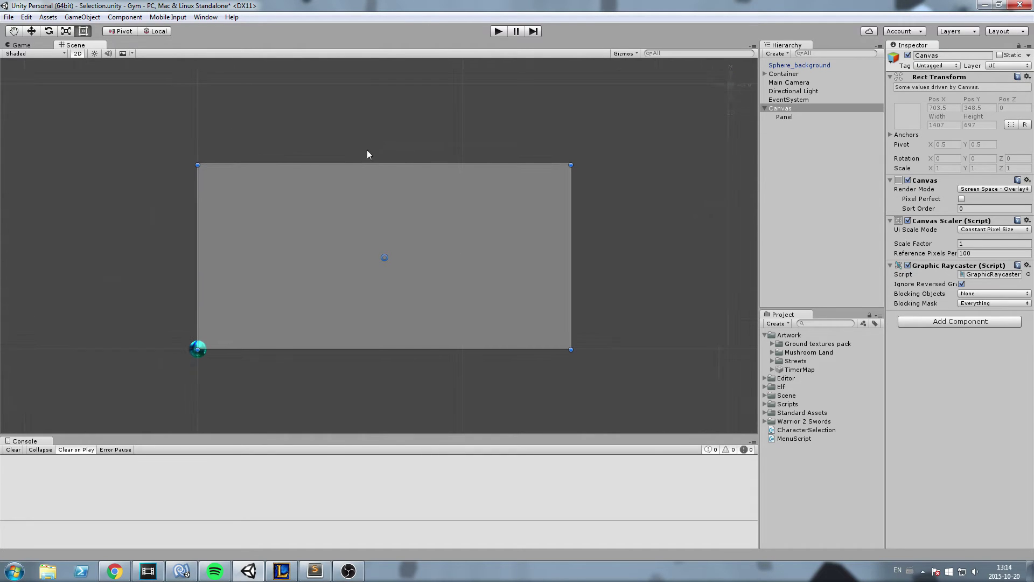
- Anchor the panel to the middle left of the canvas, setting its pivot to the left edge as well
click(784, 117)
middle_drag(358, 234, 485, 217)
scroll(485, 217, up, 1)
scroll(577, 305, down, 1)
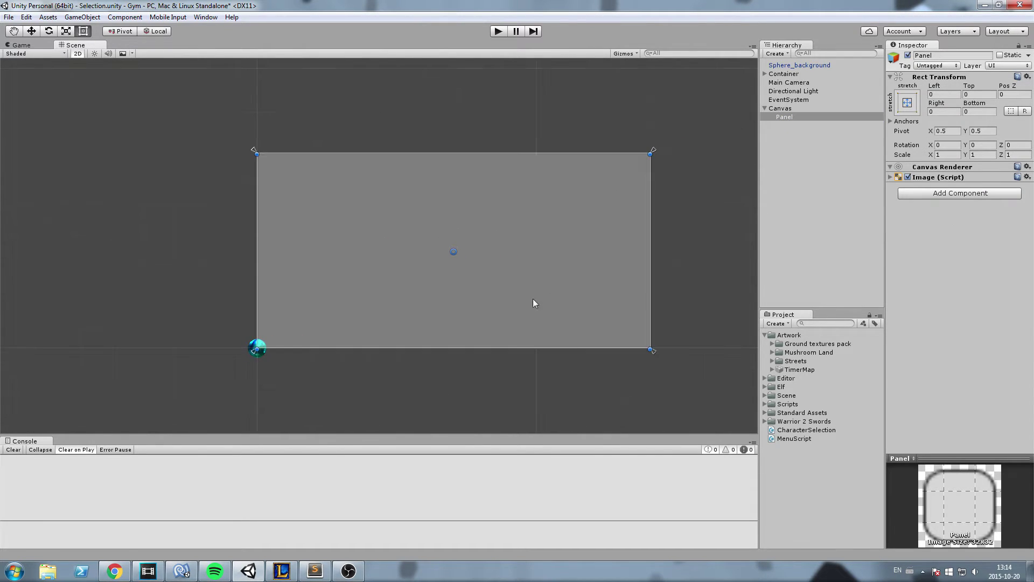
click(908, 106)
click(940, 216)
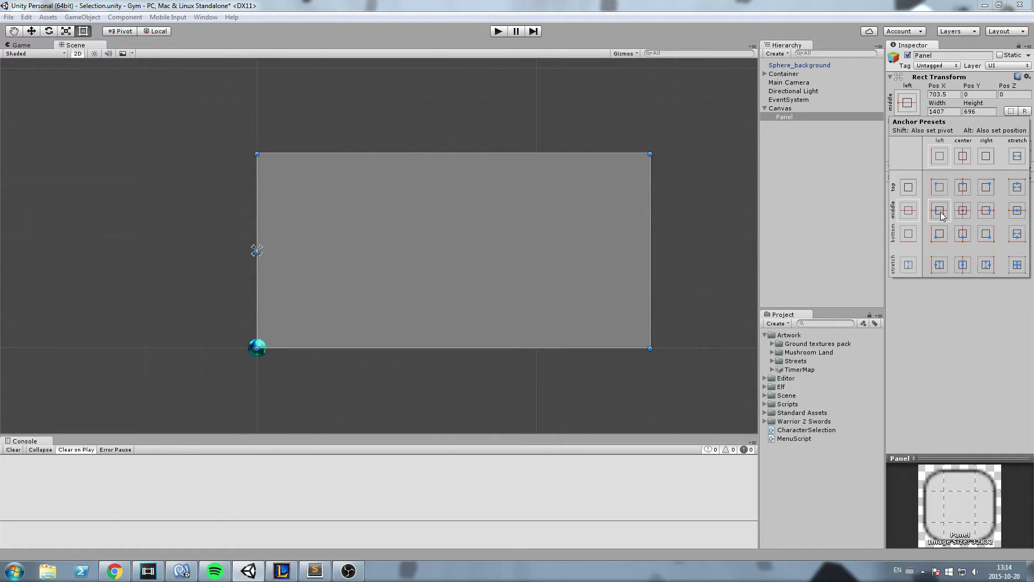
- Resize the panel to a width of 300 and a height of 500
click(946, 111)
text(3)
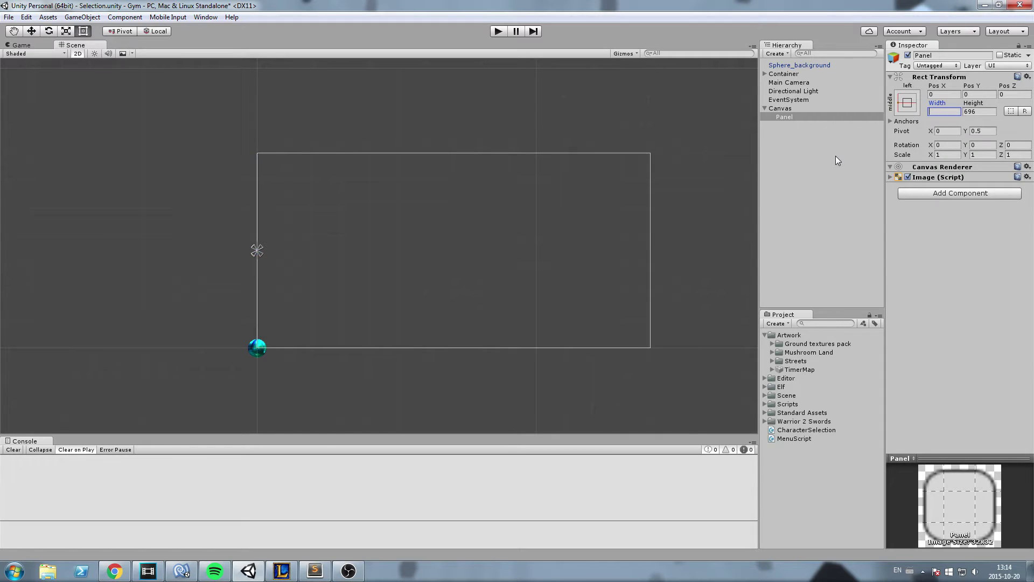
text(00)
key(Tab)
text(500)
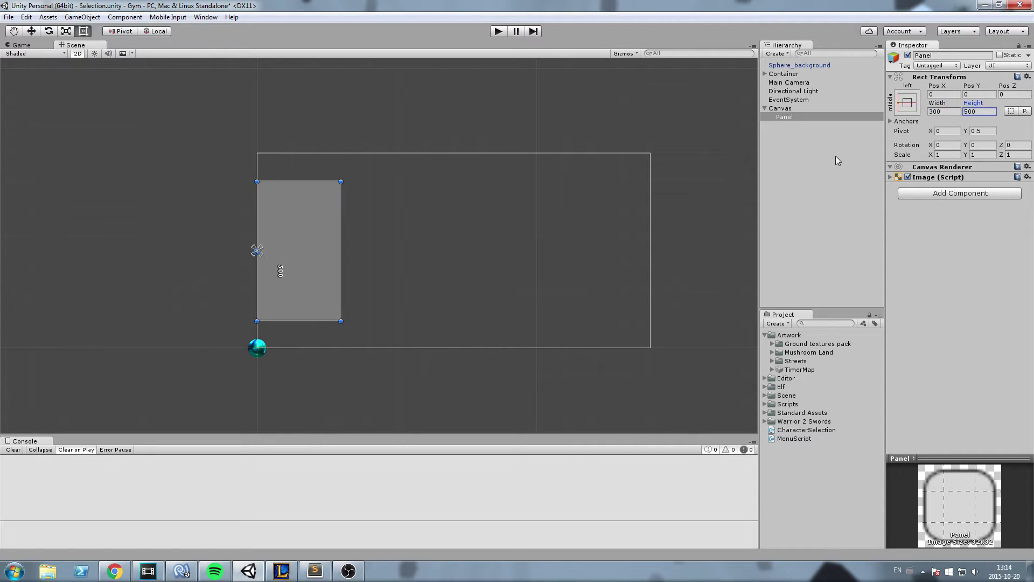
- Set the panel's Pos X to 100 to offset it from the canvas's left edge
click(944, 95)
text(100)
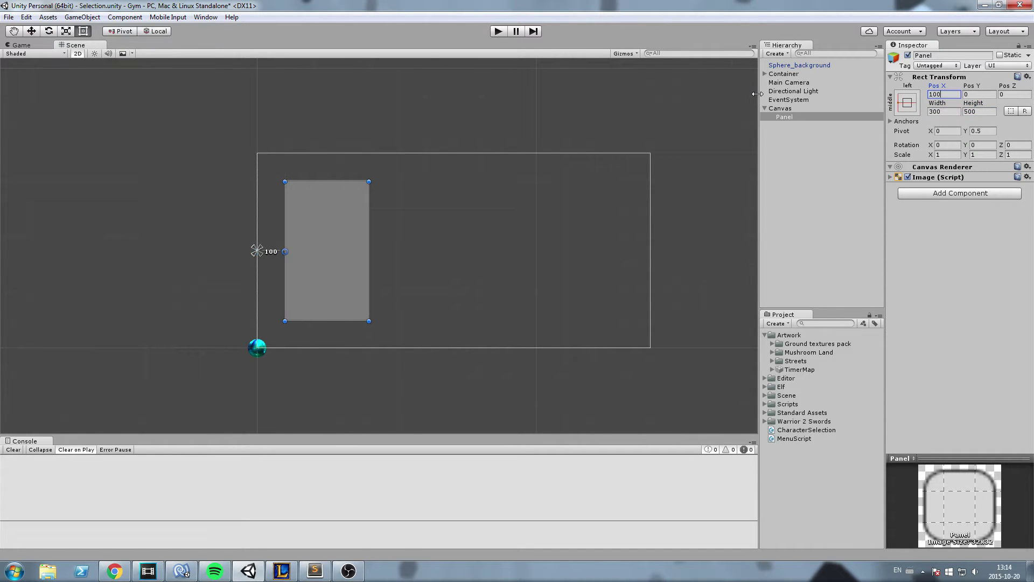
scroll(511, 130, up, 2)
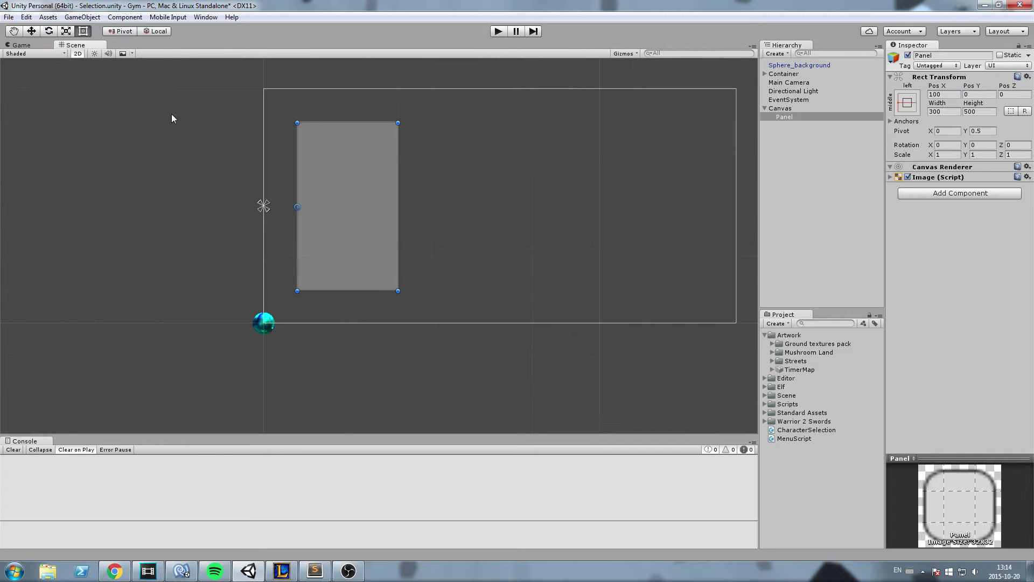
middle_drag(219, 175, 205, 209)
scroll(377, 242, up, 3)
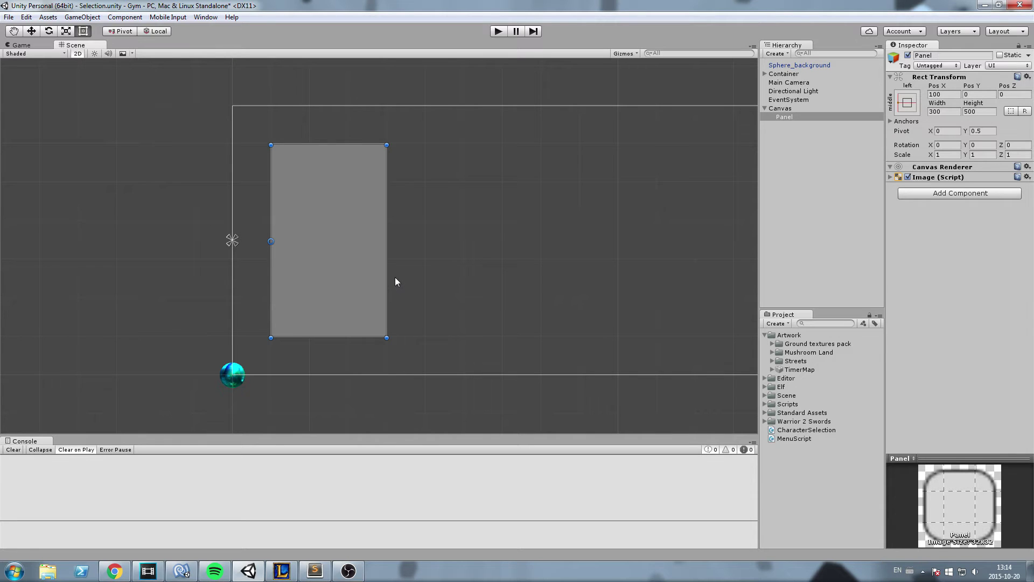
- Add a UI Text element and a UI Button as children of the panel
middle_drag(380, 146, 575, 148)
click(783, 117)
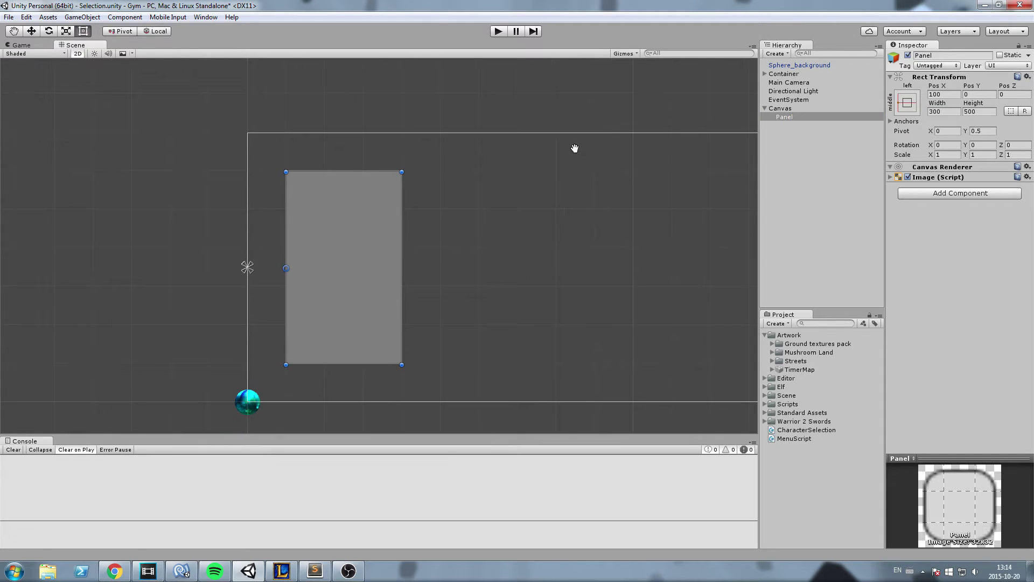
right_click(792, 118)
right_click(785, 117)
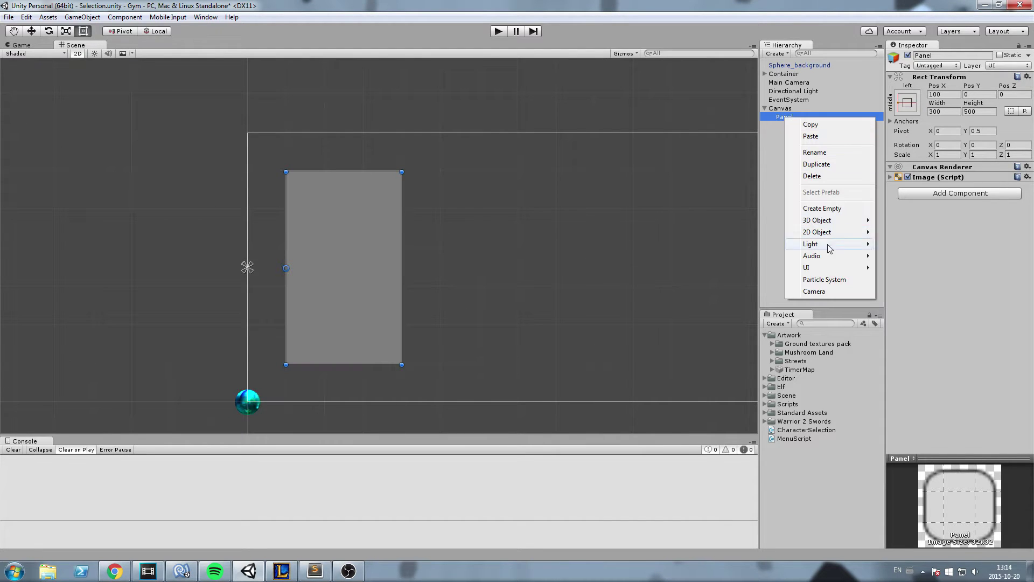
mouse_move(822, 268)
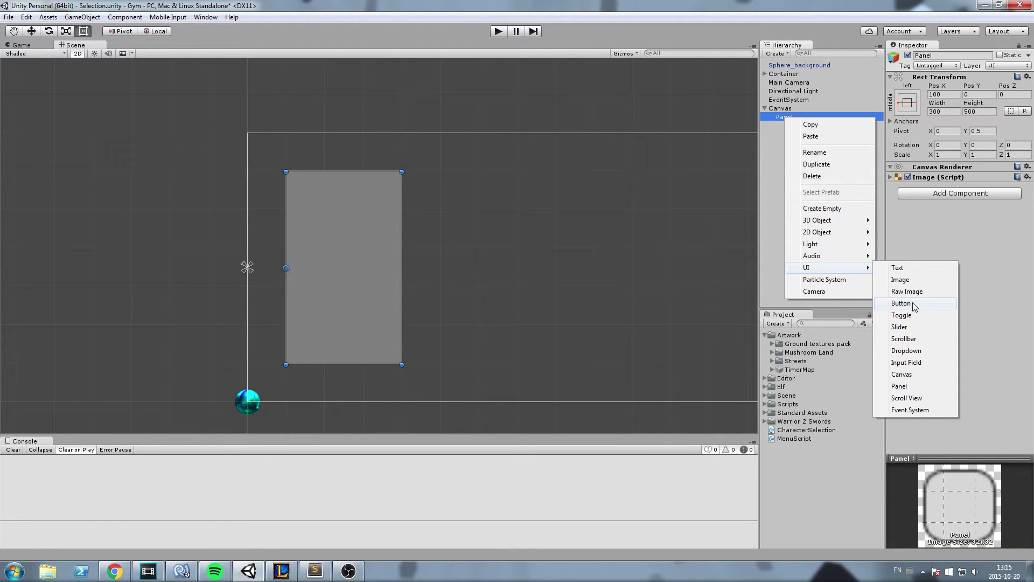
click(914, 268)
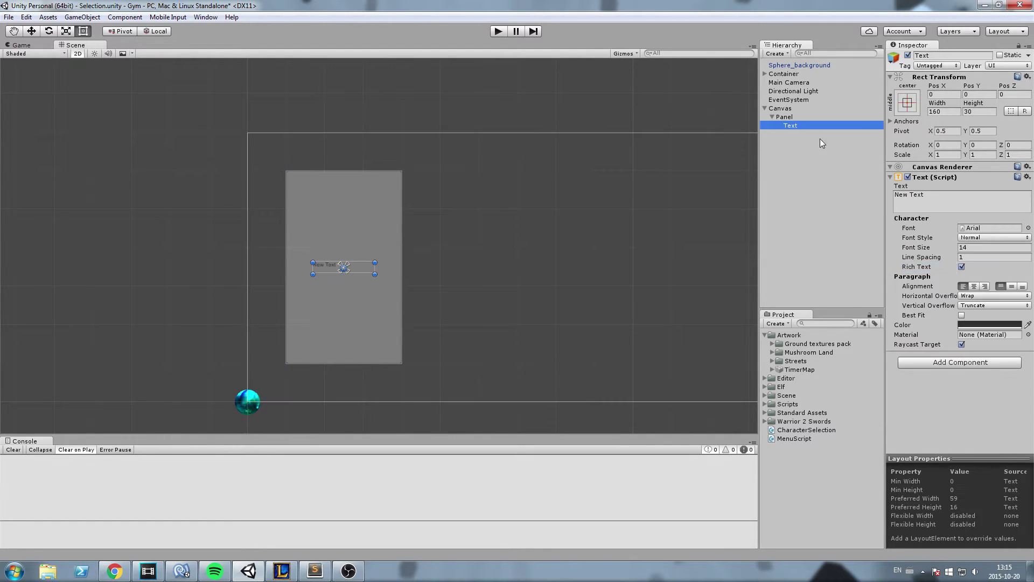
right_click(788, 118)
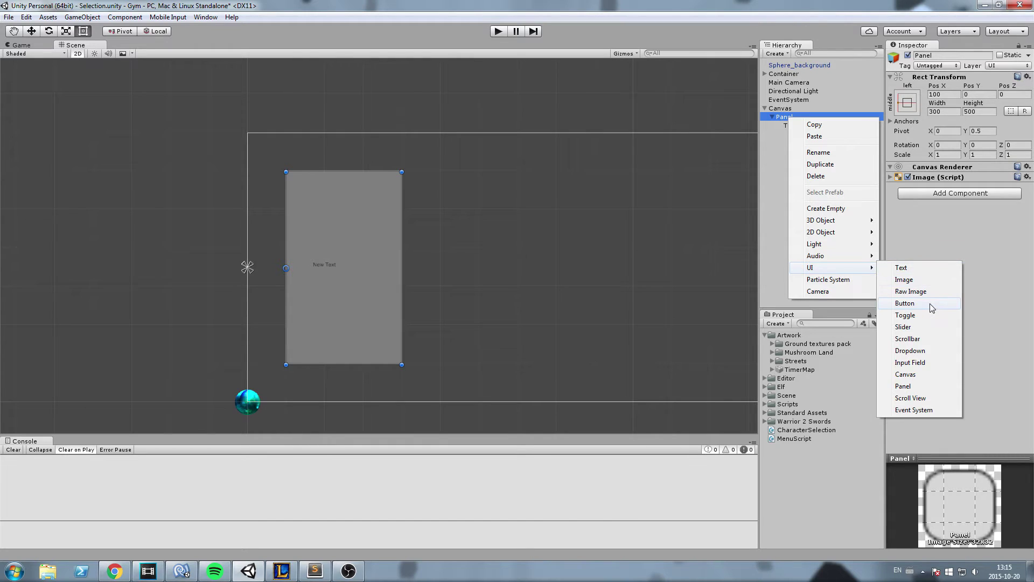
click(905, 303)
- Move the text up to about (-13.9, 72.2) and the button down and right to about (57.4, -64.8) within the panel
click(790, 126)
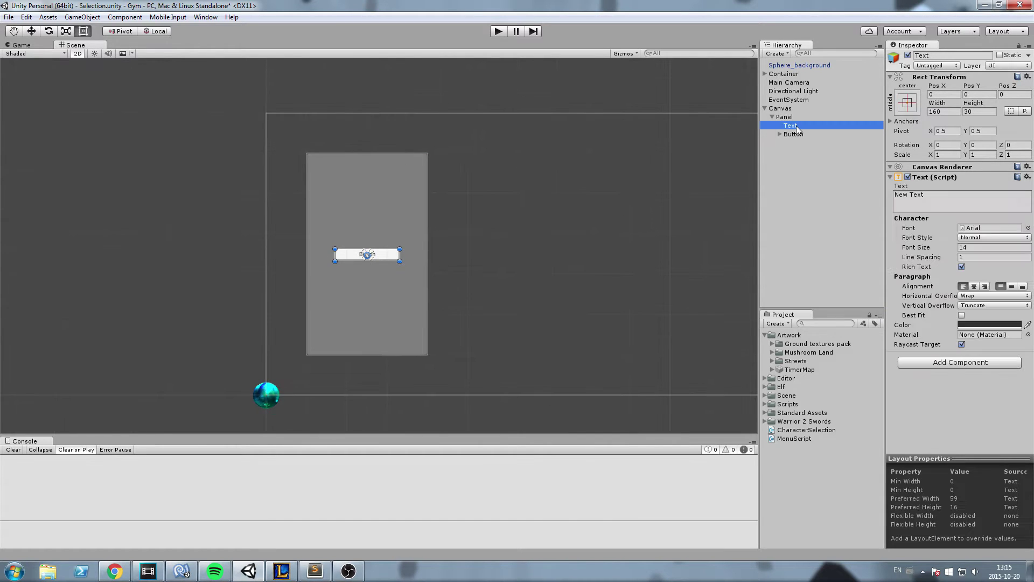
scroll(512, 237, up, 1)
key(w)
drag(370, 251, 361, 212)
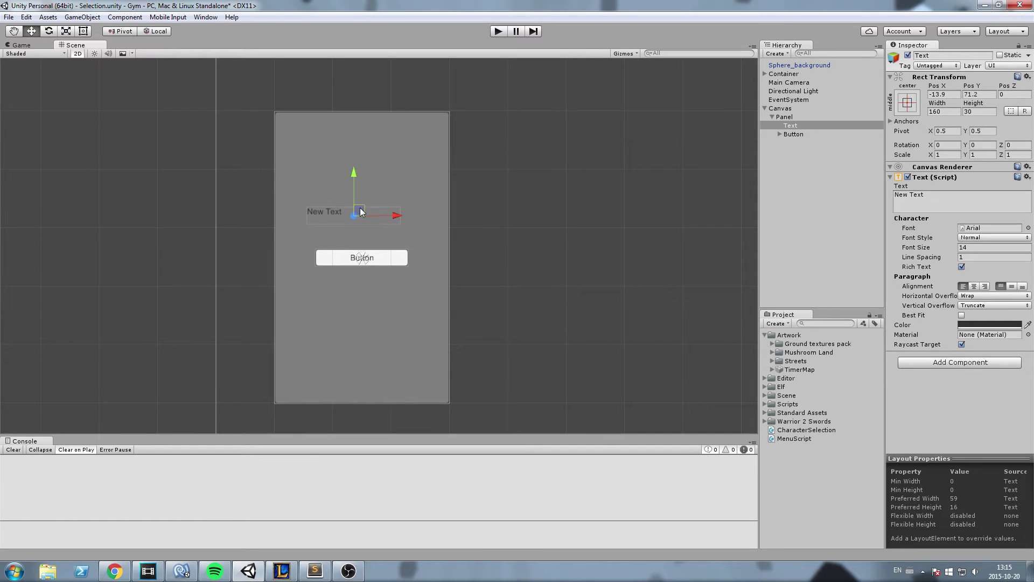
click(800, 135)
drag(373, 256, 408, 293)
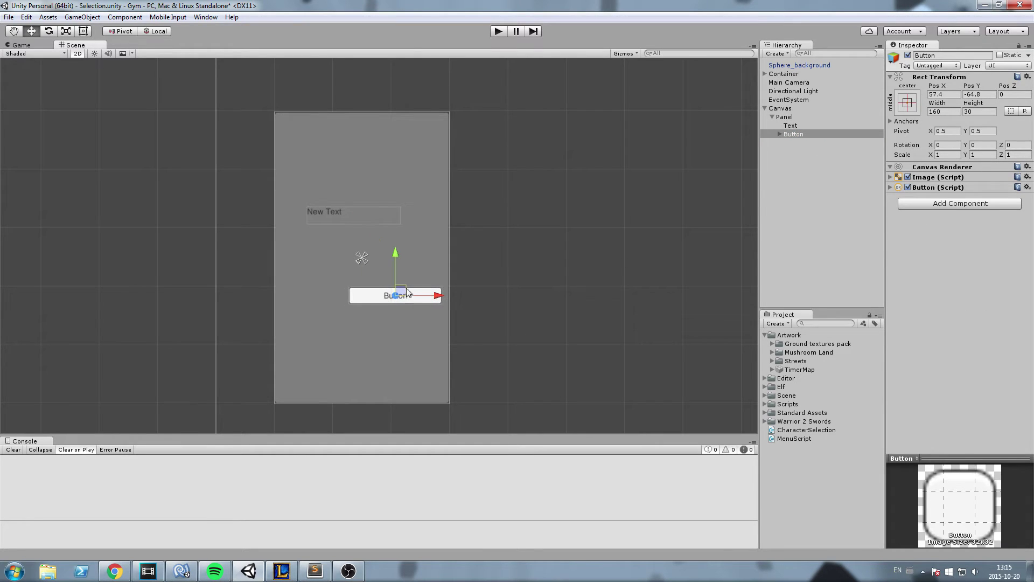
- Add a Vertical Layout Group component to the panel
click(771, 118)
click(788, 117)
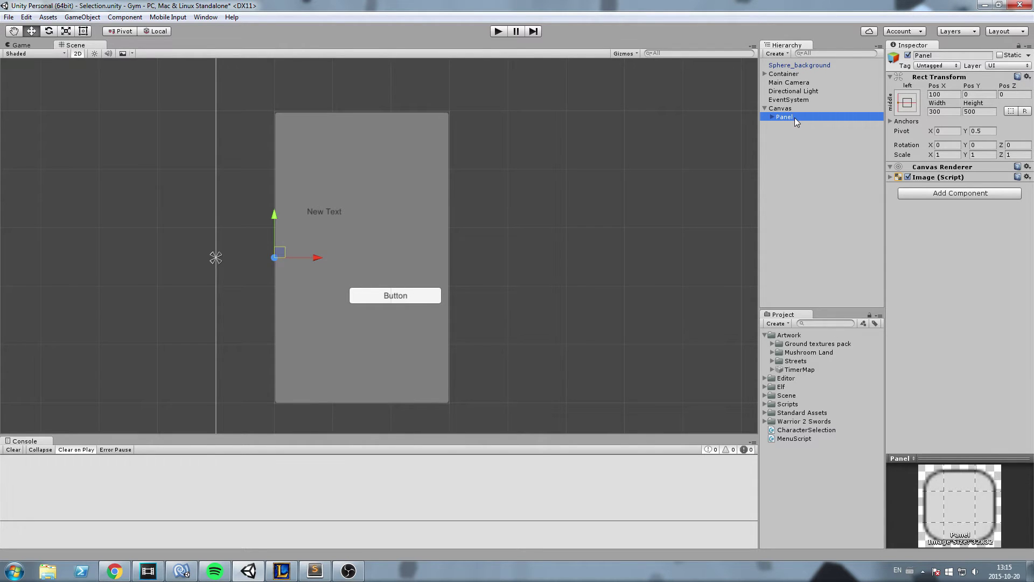
double_click(794, 118)
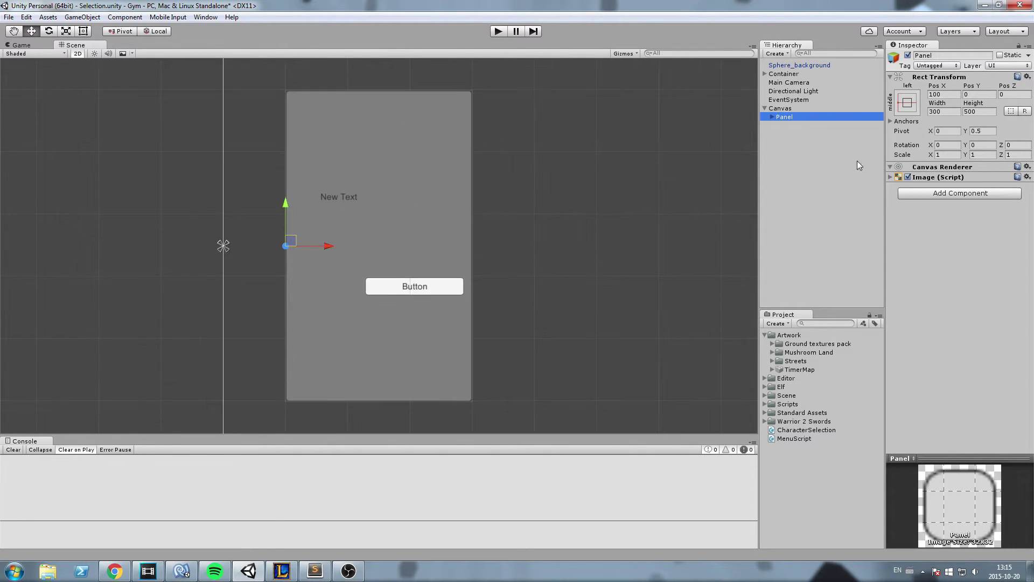
middle_drag(565, 255, 591, 242)
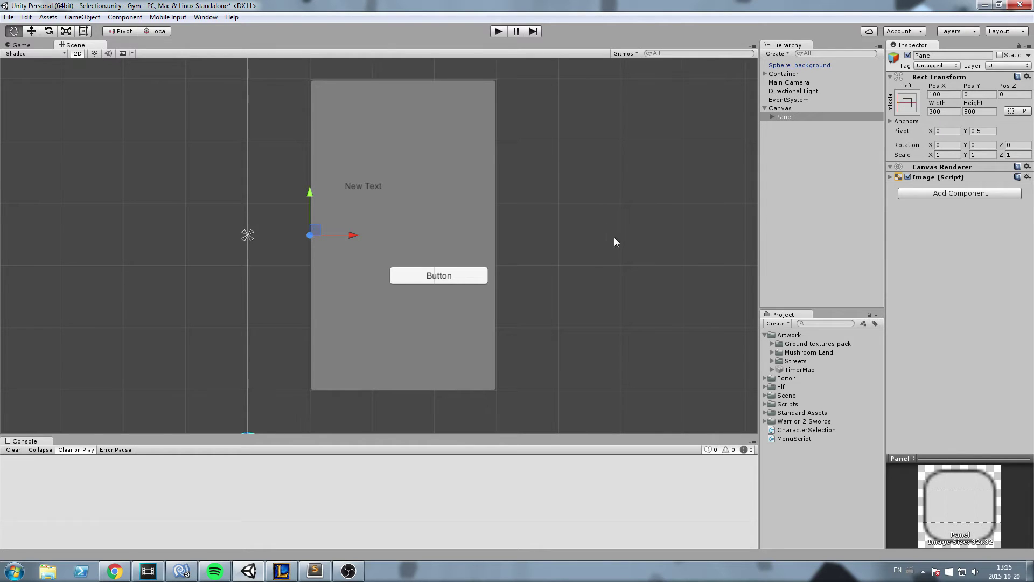
middle_drag(614, 237, 663, 222)
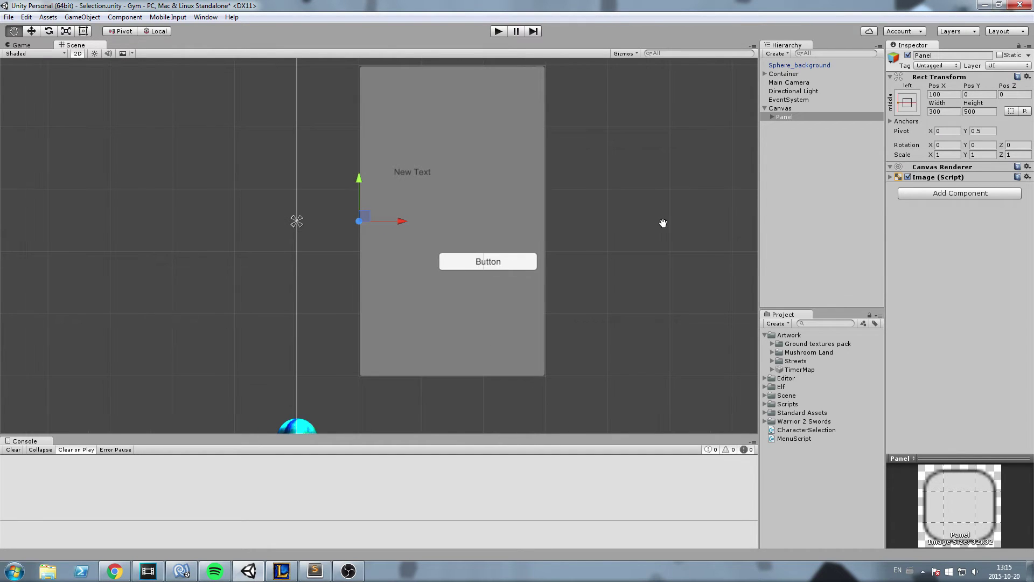
click(978, 197)
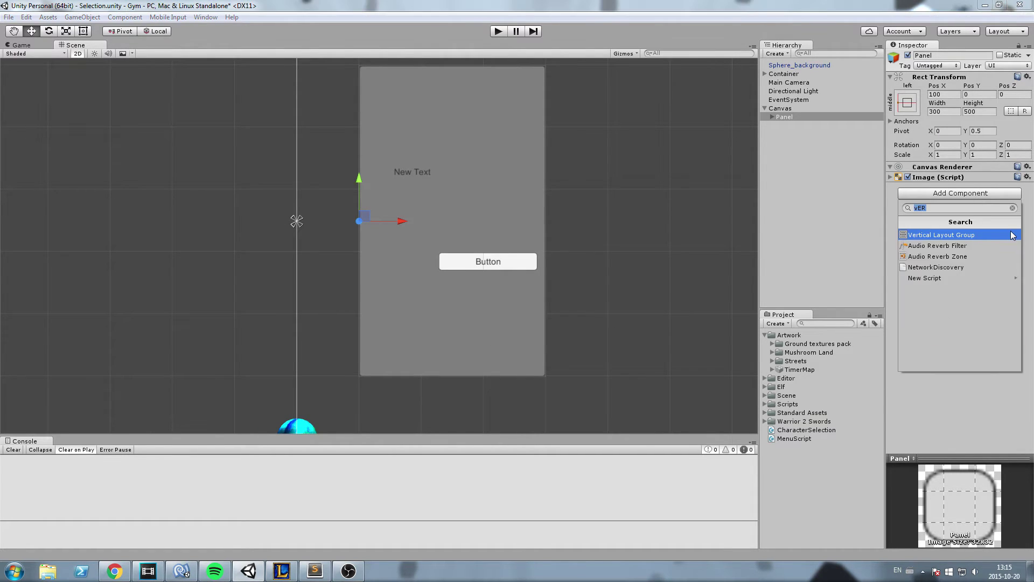
text(Vertical)
key(ctrl+a)
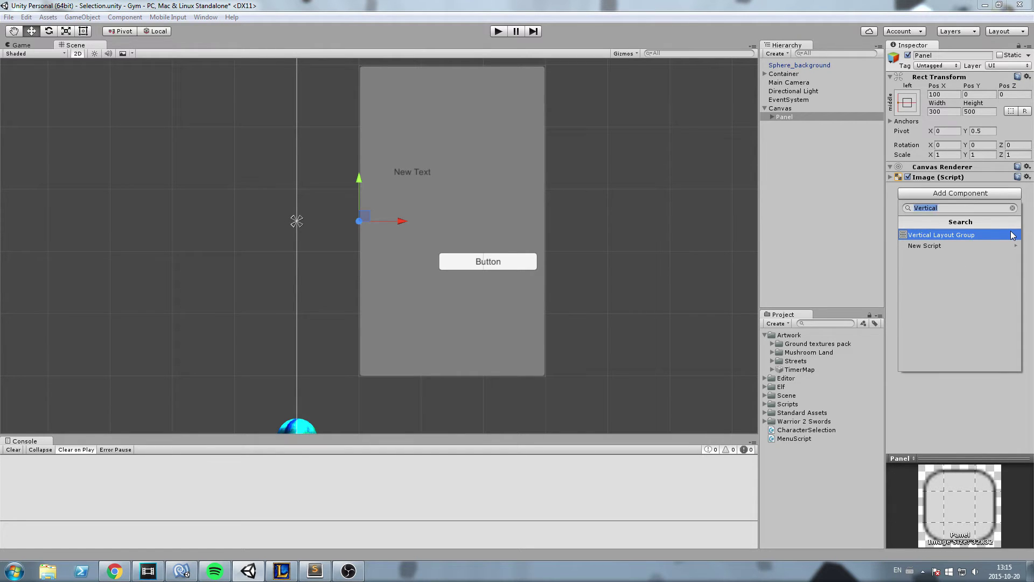
text(Horiz)
key(ctrl+a)
key(BackSpace)
text(Vert)
click(1013, 236)
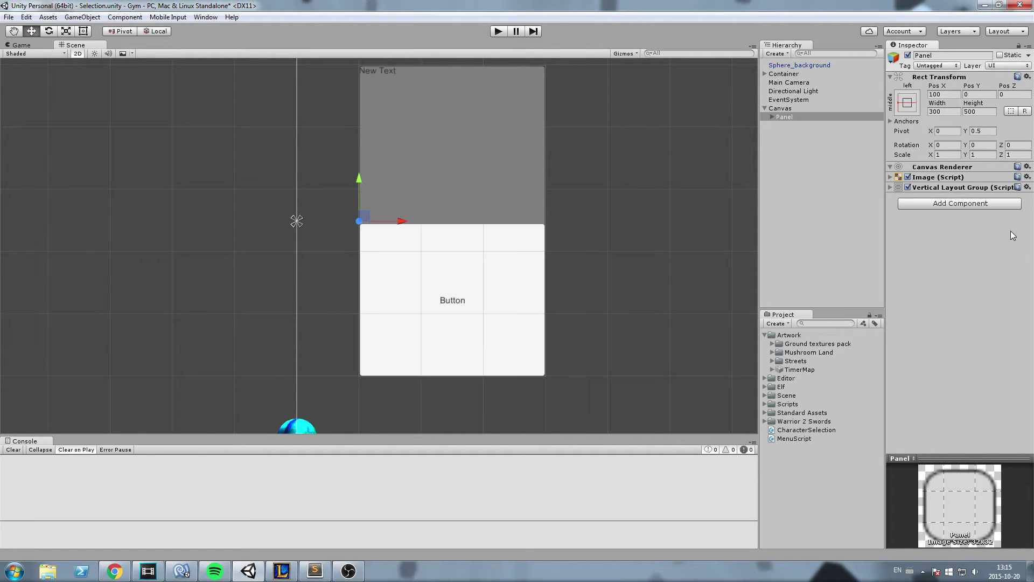
- Compare how the layout group positions and sizes the panel's Text and Button children, leaving nothing selected
middle_drag(510, 157, 503, 192)
scroll(503, 192, down, 7)
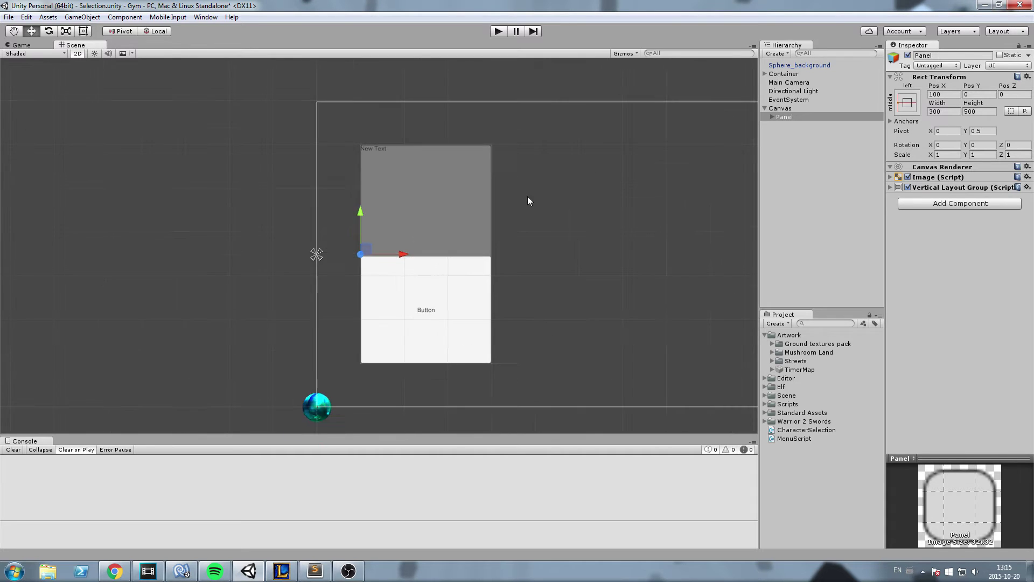
scroll(528, 196, up, 6)
click(772, 117)
key(Down)
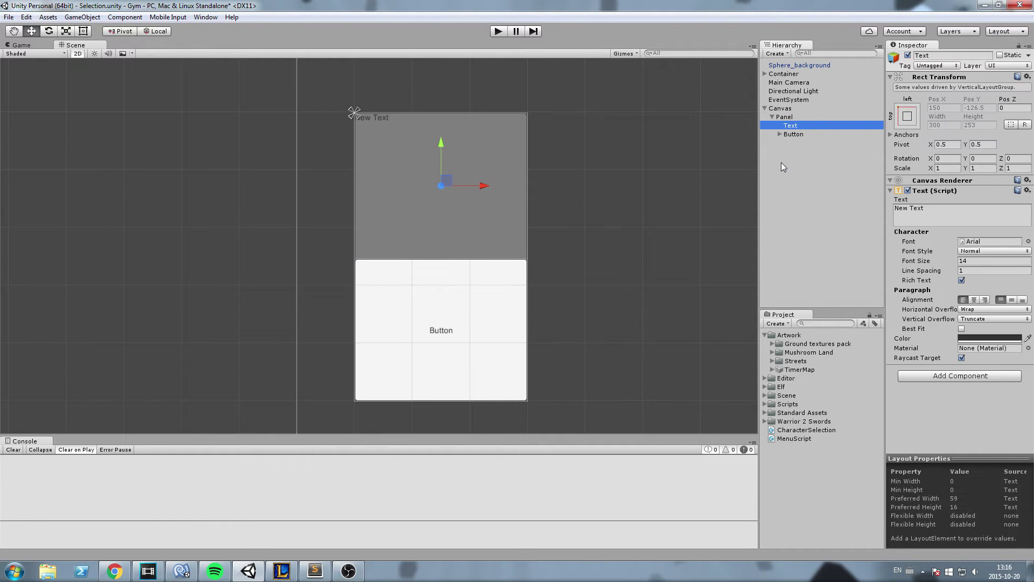
key(Down)
key(Up)
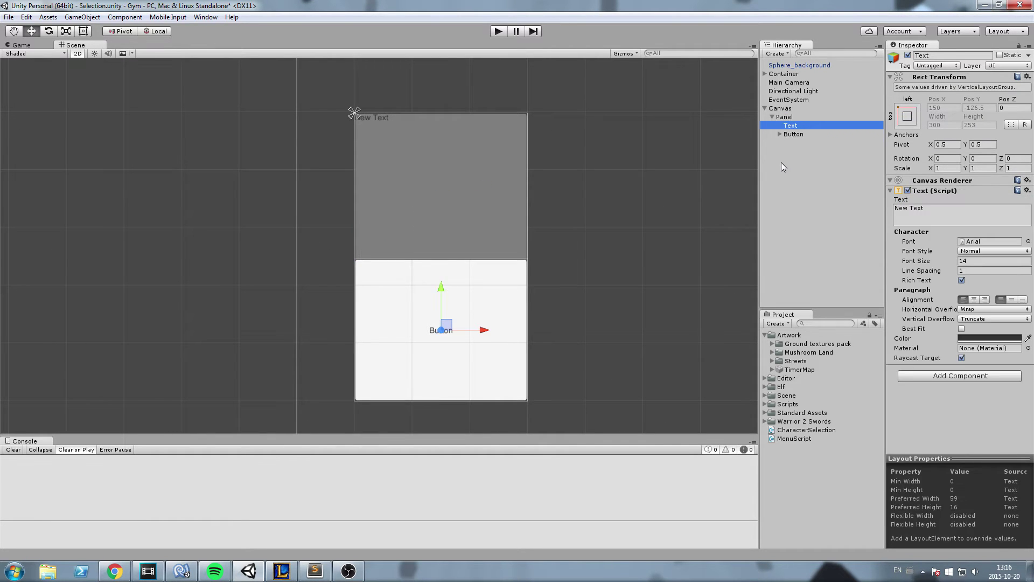
key(Down)
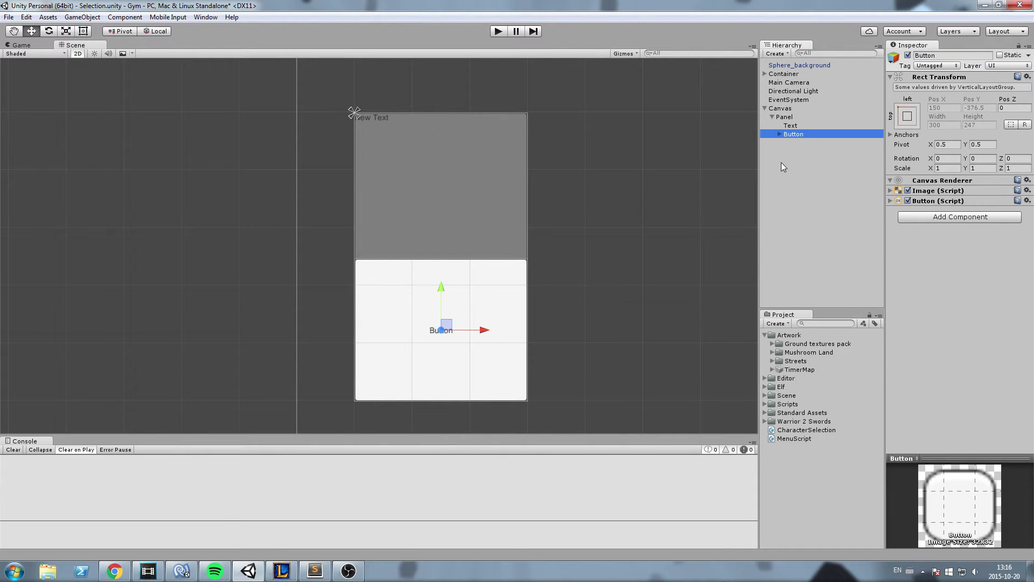
key(Up)
key(Down)
key(Up)
key(Down)
key(Up)
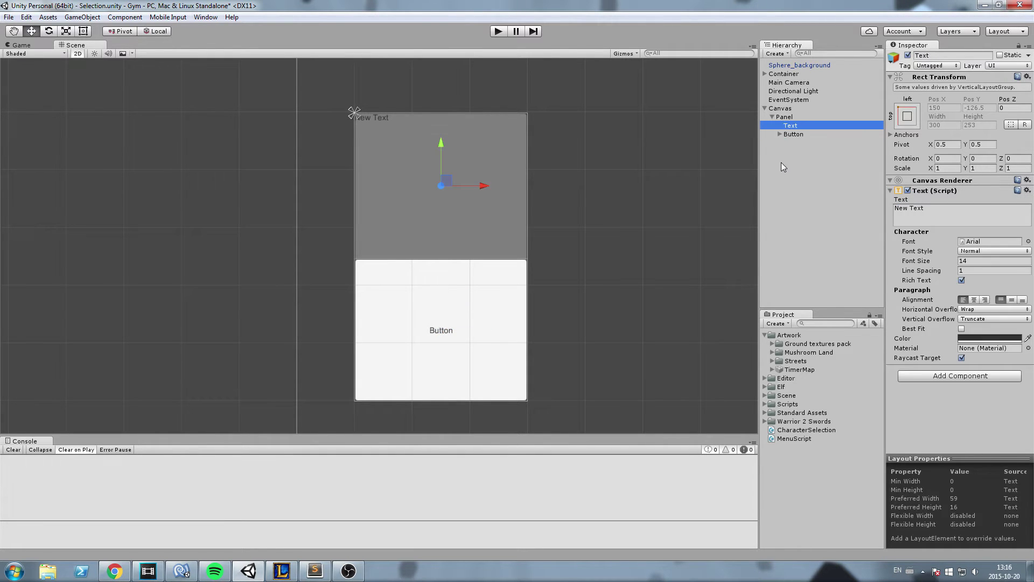
key(Down)
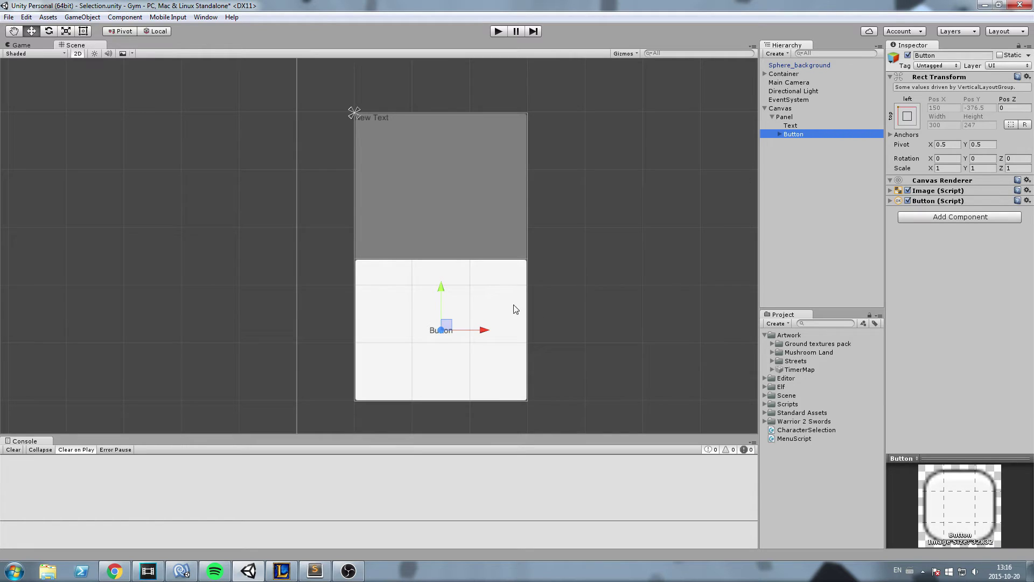
middle_drag(515, 308, 539, 294)
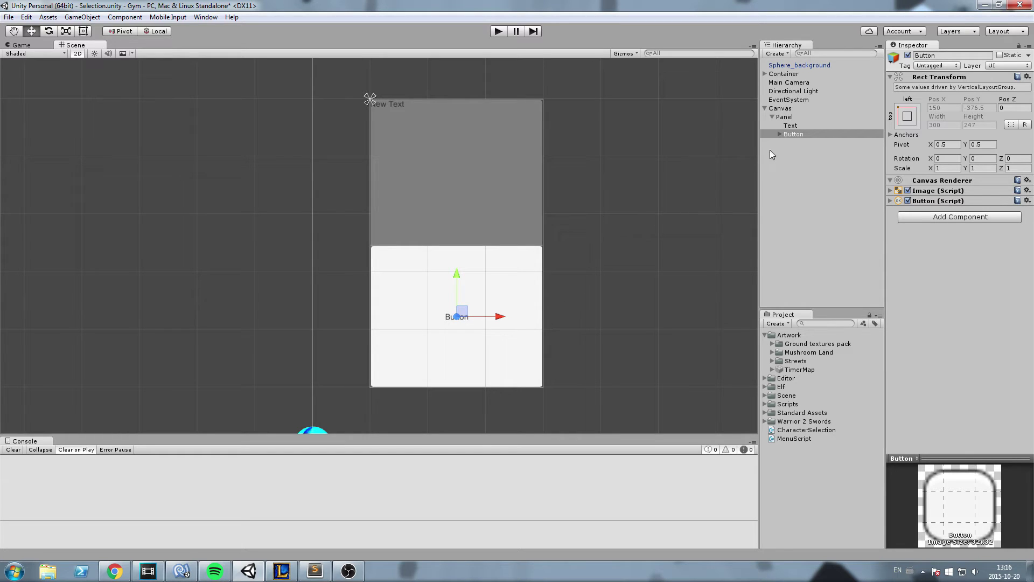
click(799, 154)
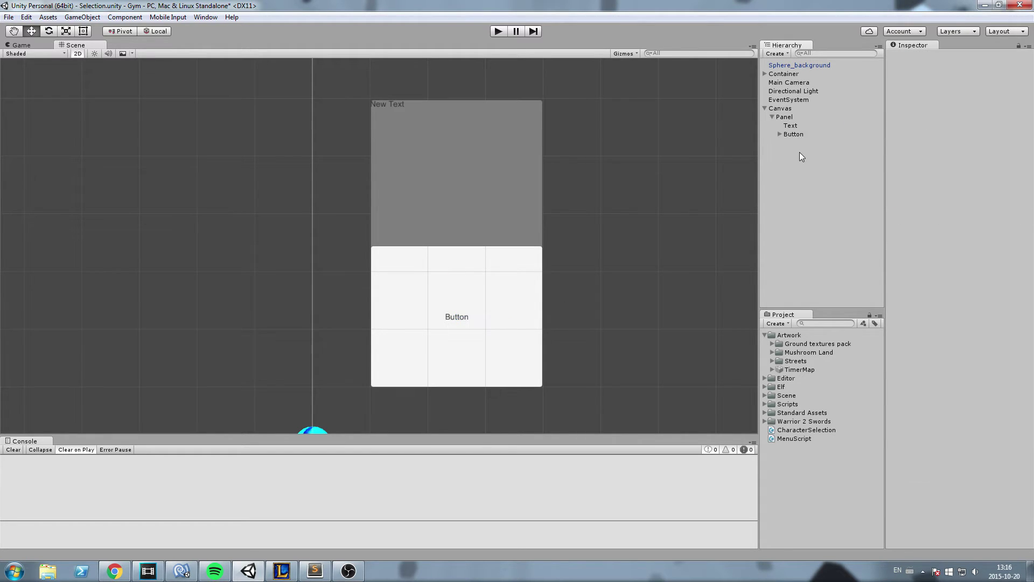
- Duplicate the panel's button twice so that three buttons are stacked below the text
click(805, 135)
key(ctrl+d)
key(ctrl+d)
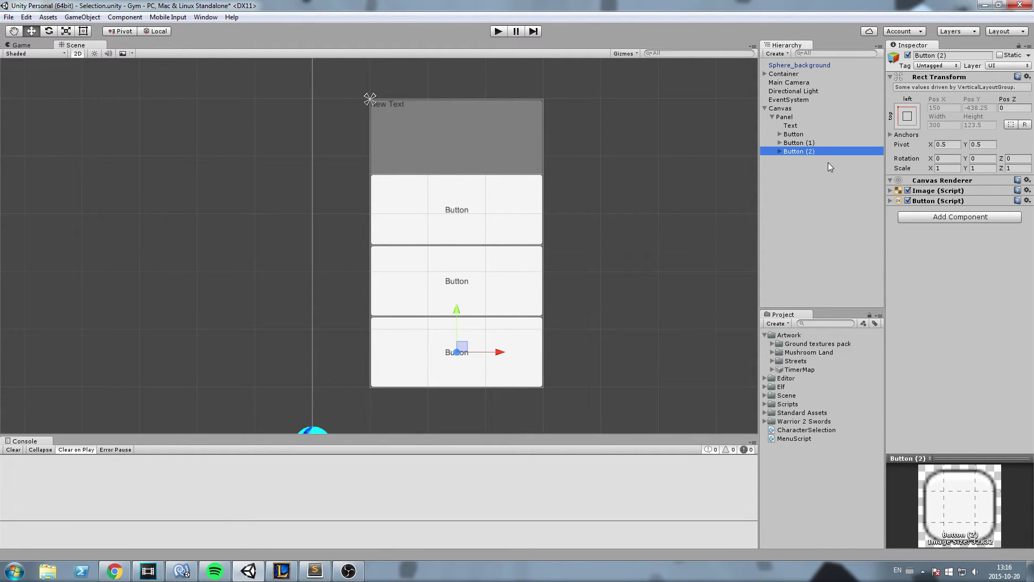
middle_drag(449, 163, 455, 203)
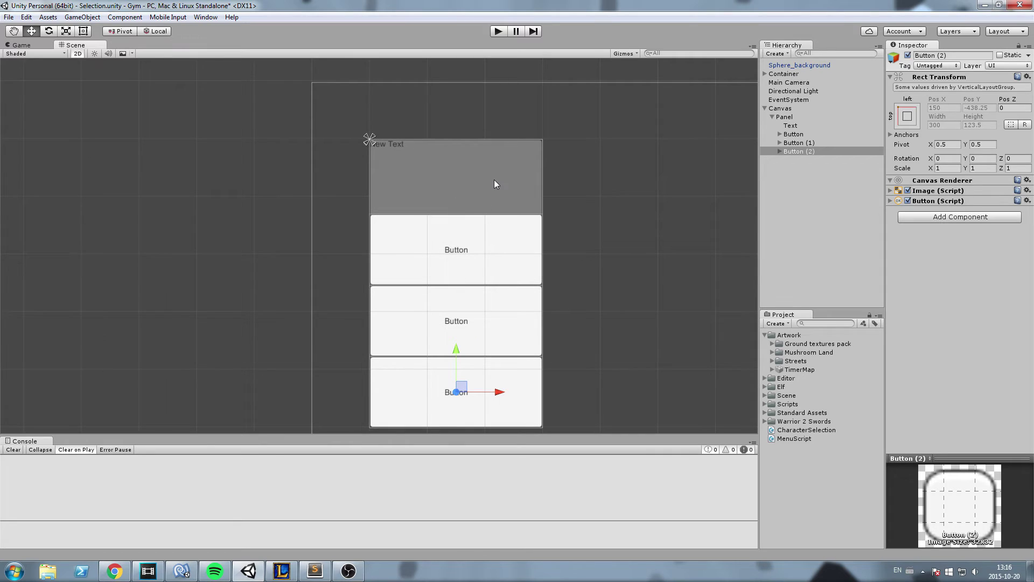
middle_drag(523, 189, 526, 195)
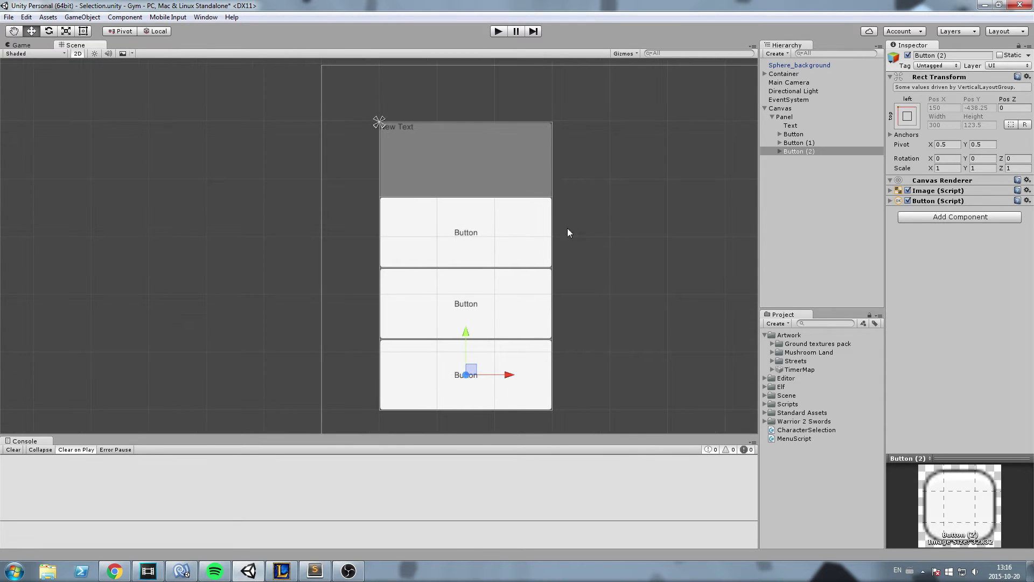
- Replace the content of the panel's heading text with "Choose your Player"
click(791, 126)
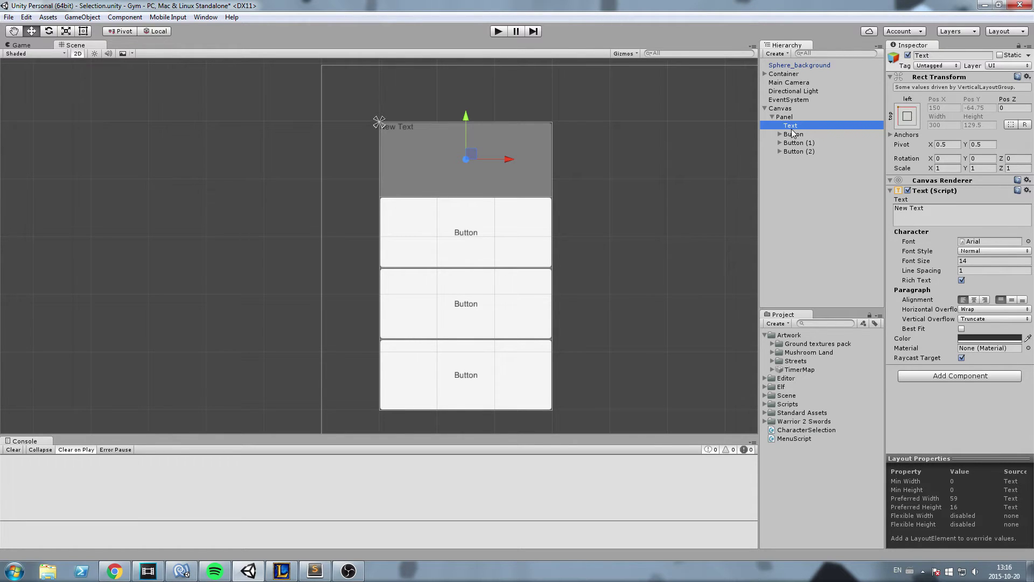
middle_drag(612, 174, 583, 165)
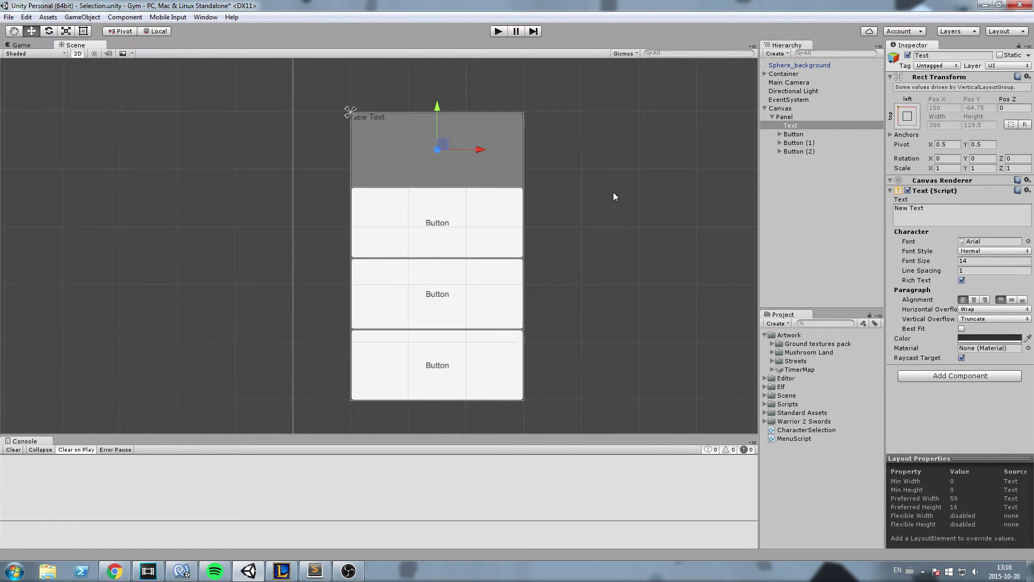
click(927, 213)
text(C)
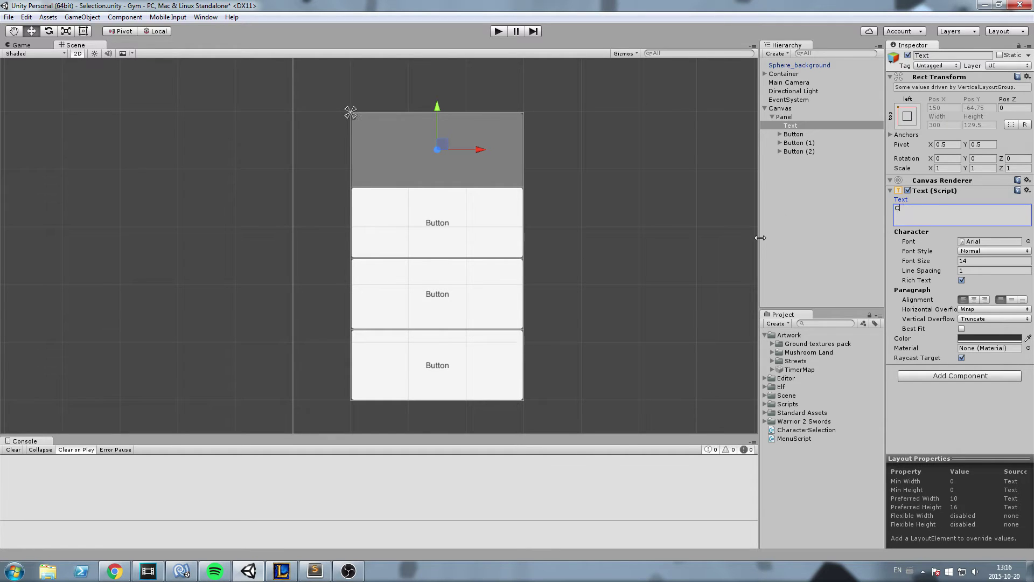
text(hoose your Player)
- Center the heading text horizontally and vertically and set its font size to 25
click(974, 299)
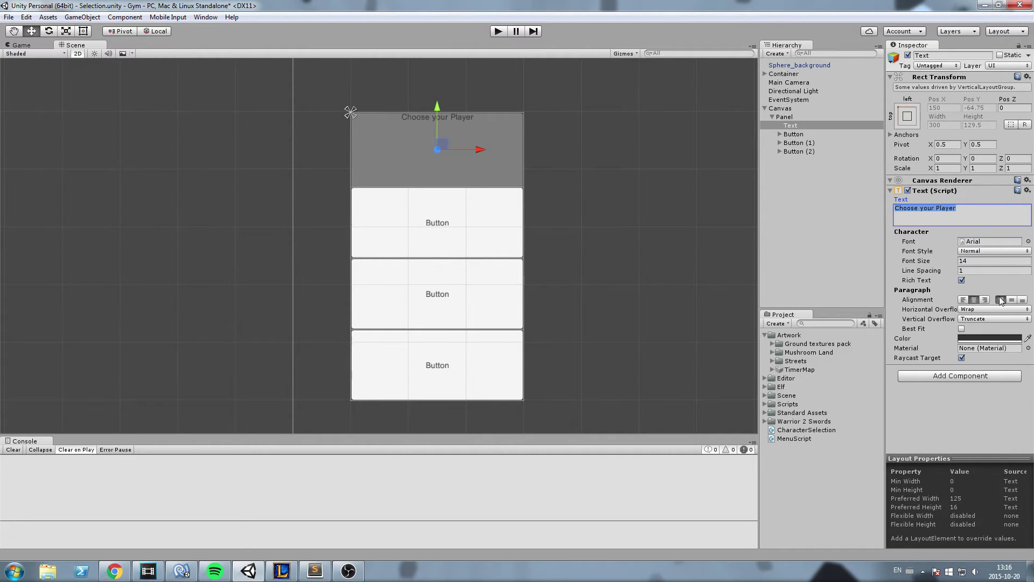
click(1010, 301)
drag(977, 261, 866, 267)
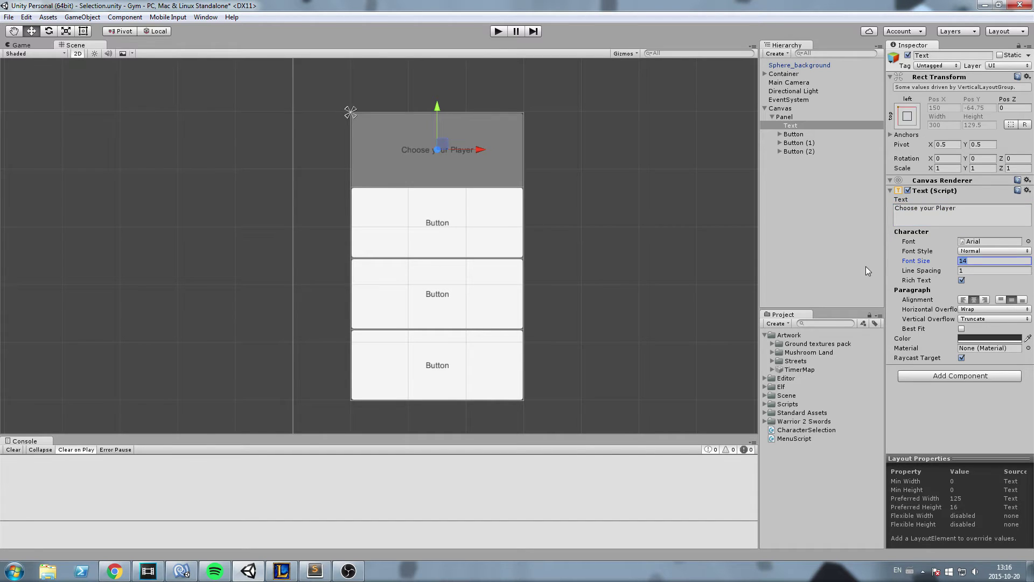
text(30)
key(BackSpace)
key(BackSpace)
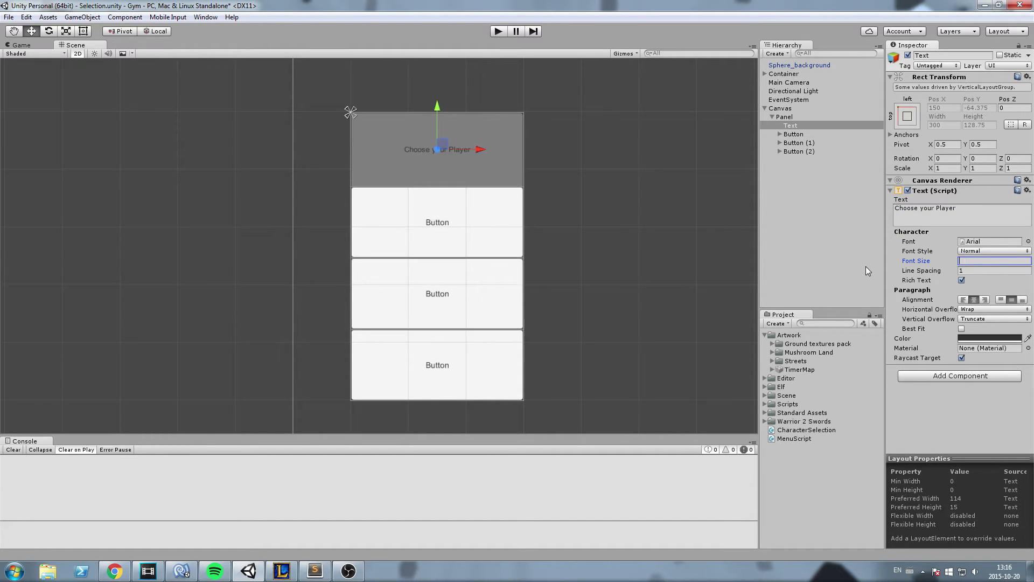
text(25)
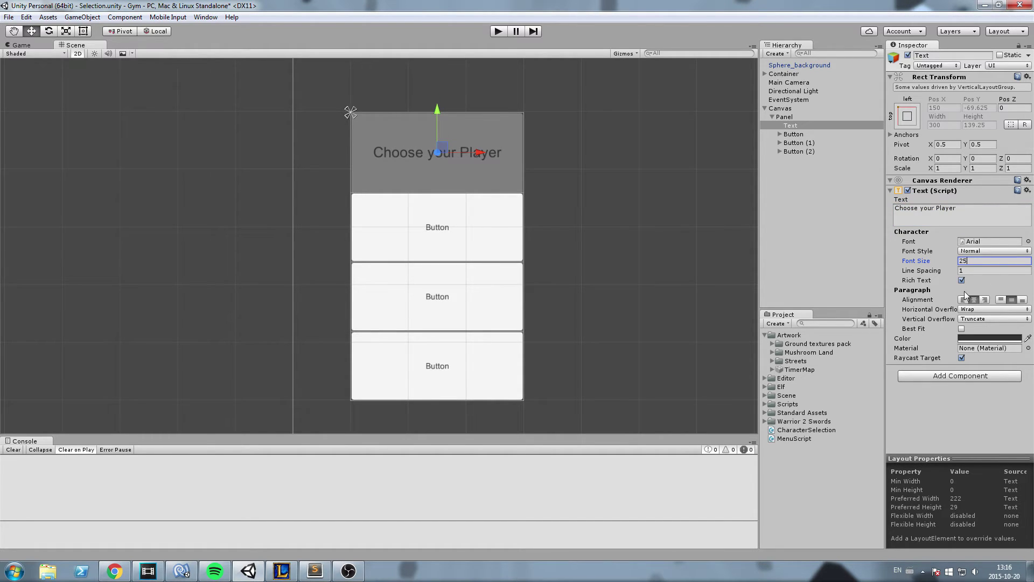
- Change the label of the first button to "Play"
click(778, 134)
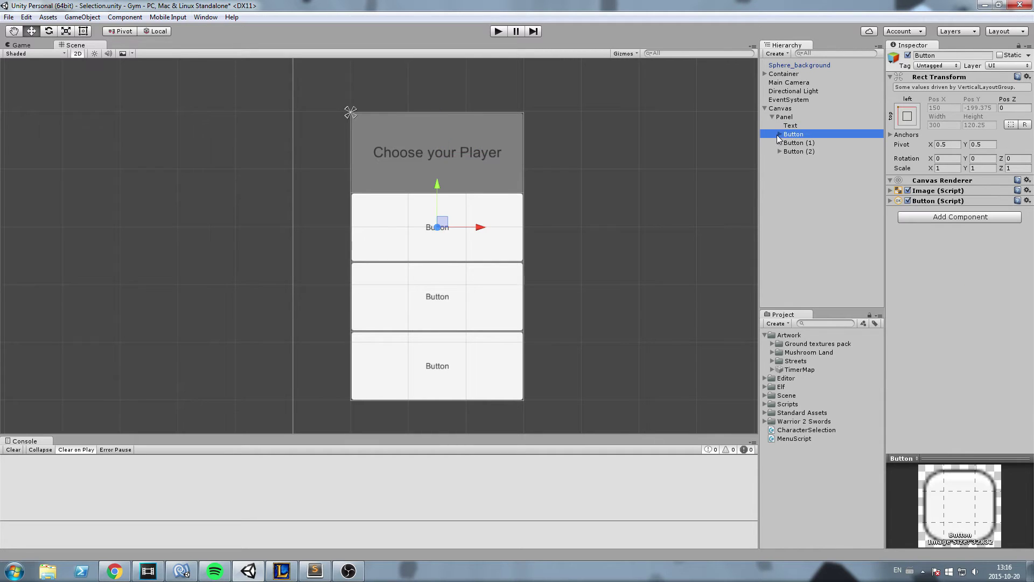
click(798, 143)
drag(951, 197, 647, 273)
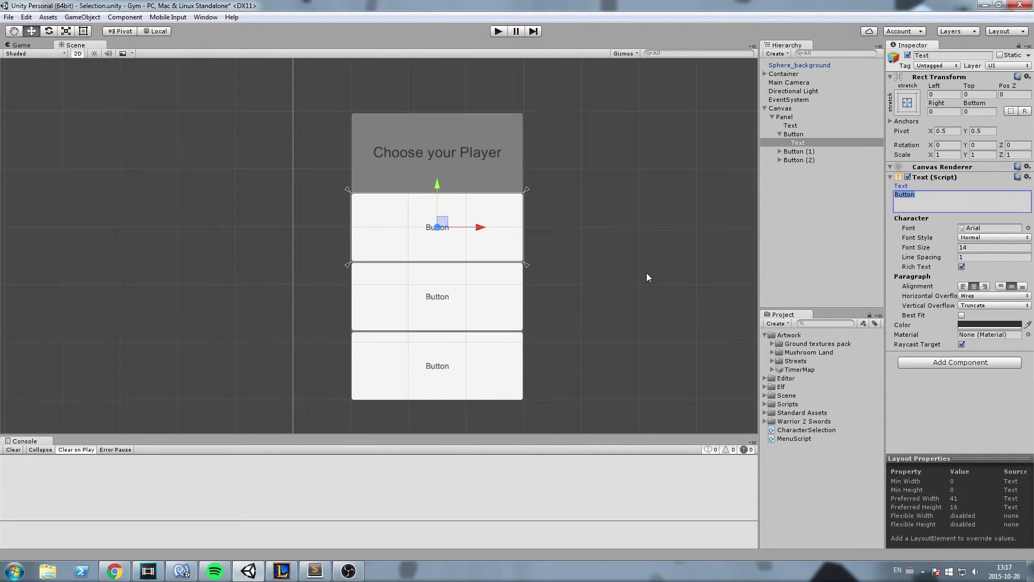
text(Play)
- Change the label of the second button, Button (1), to "Quit"
click(808, 143)
click(780, 151)
click(797, 160)
click(936, 199)
text(Quit)
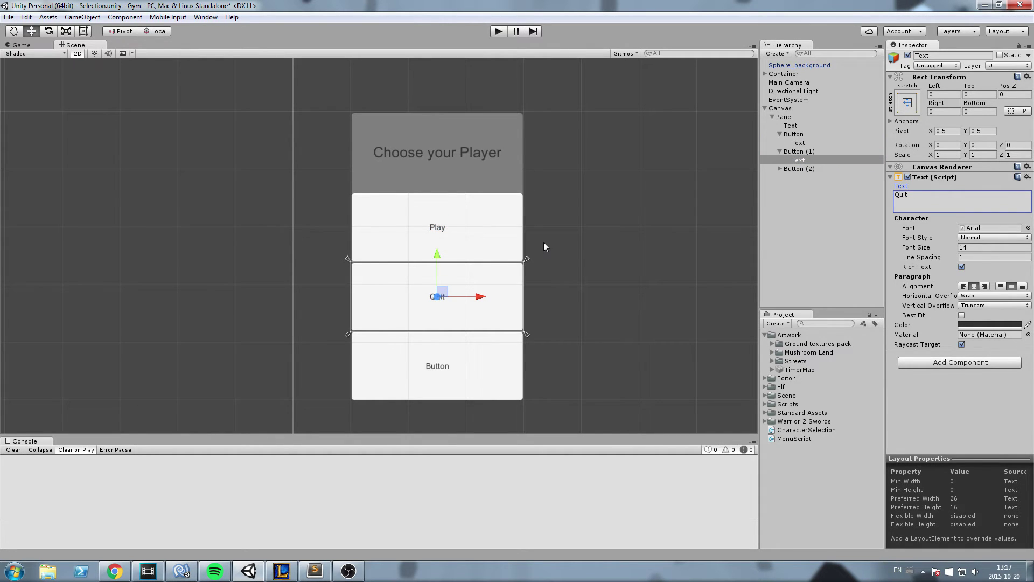
- Change the label of the third button, Button (2), to "Reset"
click(800, 170)
click(779, 169)
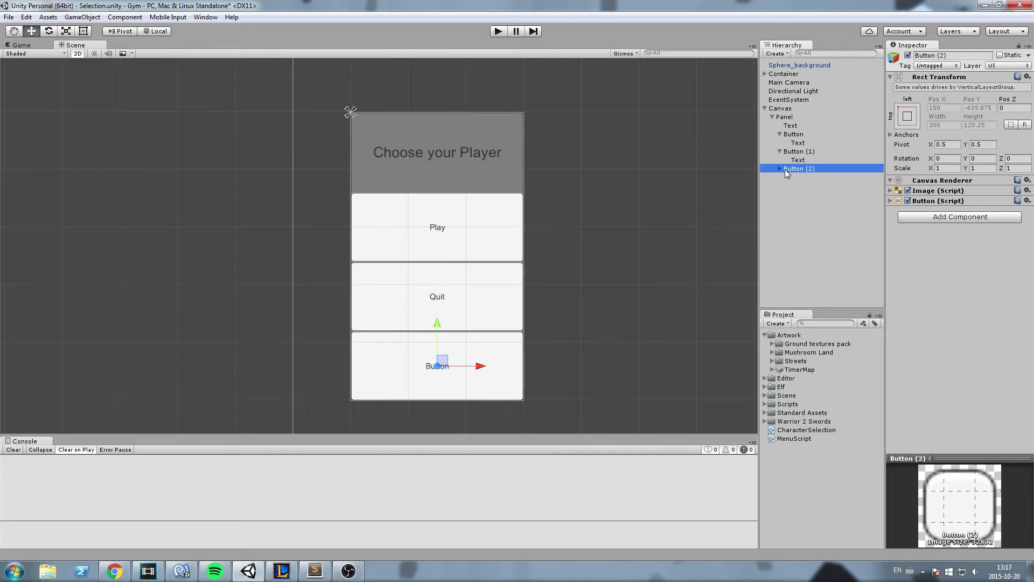
click(797, 177)
click(951, 194)
text(Reset)
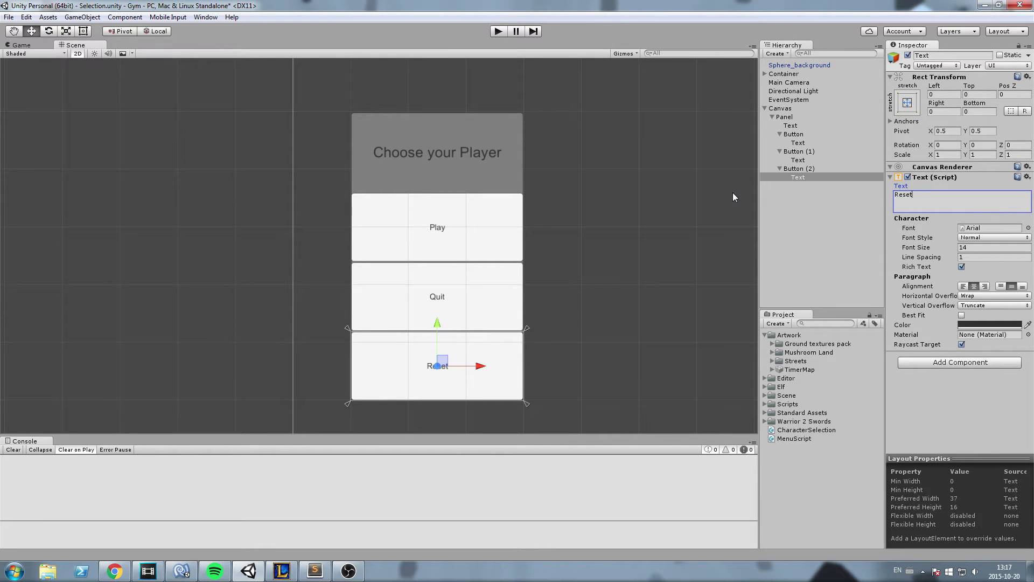
middle_drag(570, 269, 541, 278)
scroll(390, 228, up, 2)
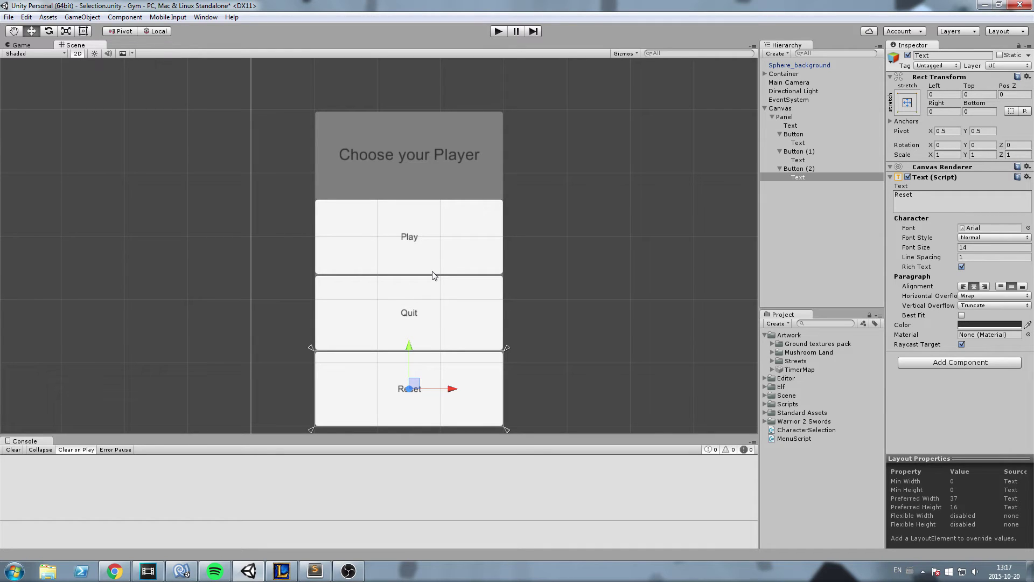
- Add a Layout Element component to the Quit button, Button (1)
click(795, 134)
click(799, 152)
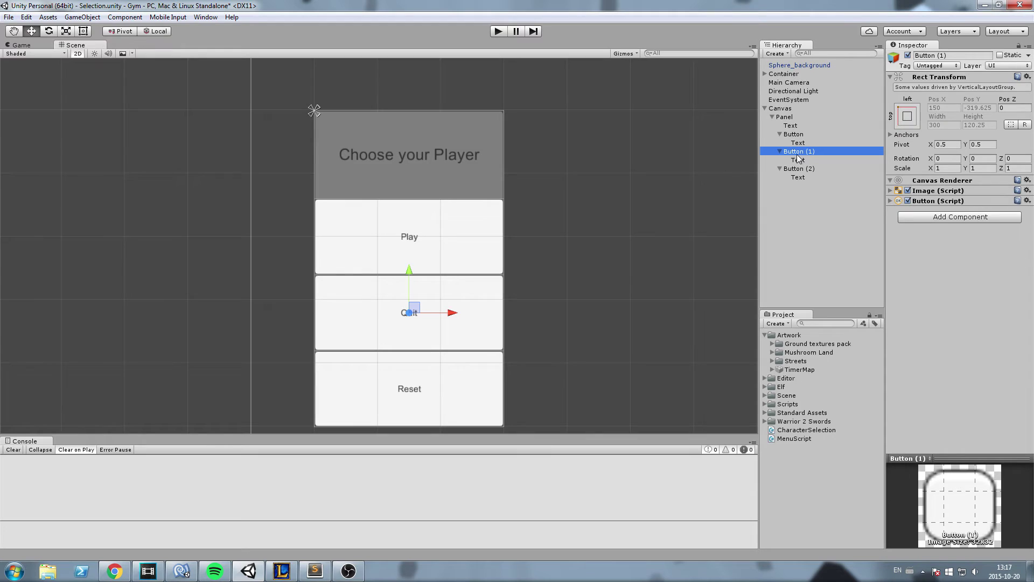
click(780, 151)
click(987, 217)
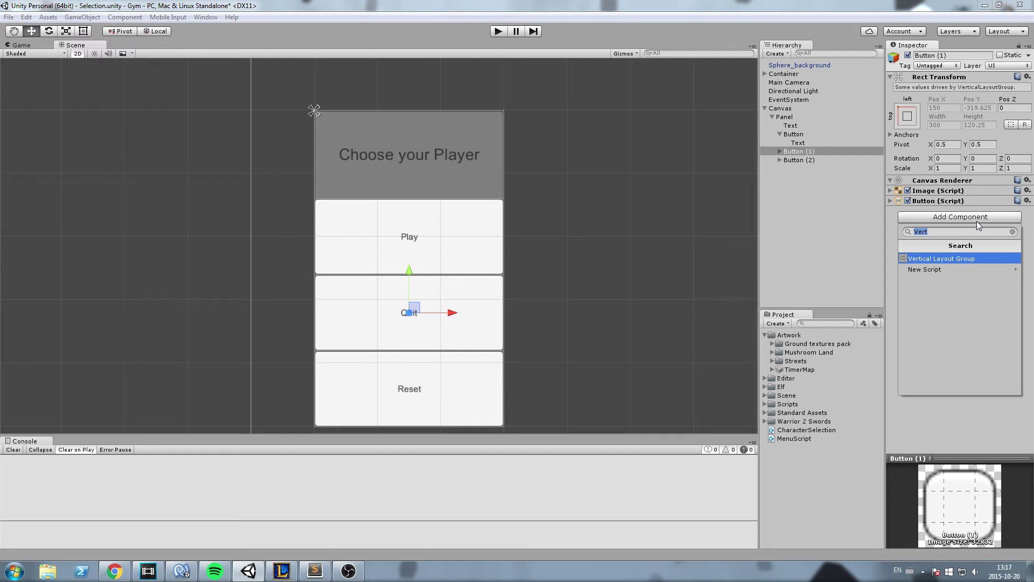
key(BackSpace)
text(Lay)
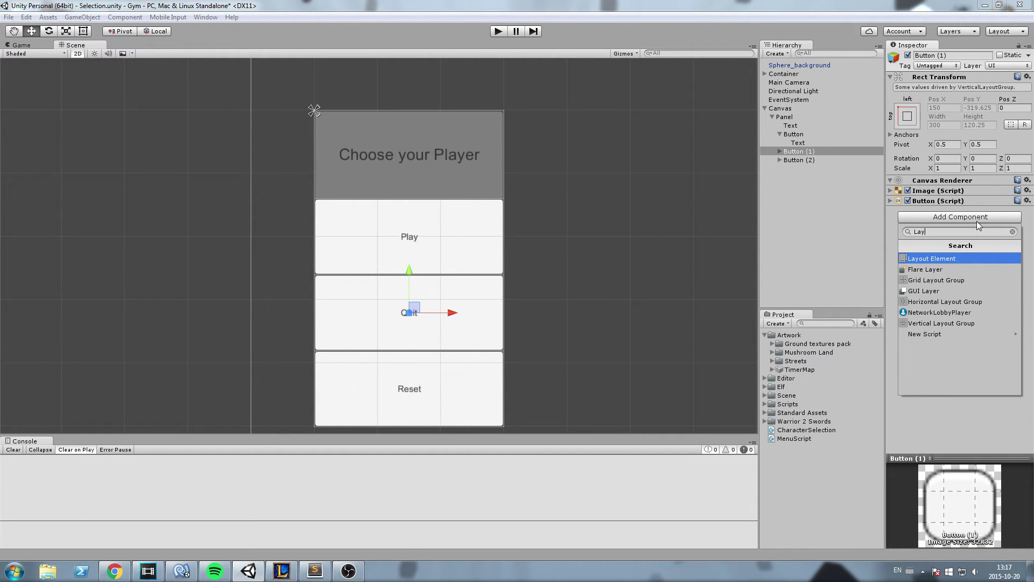
key(Return)
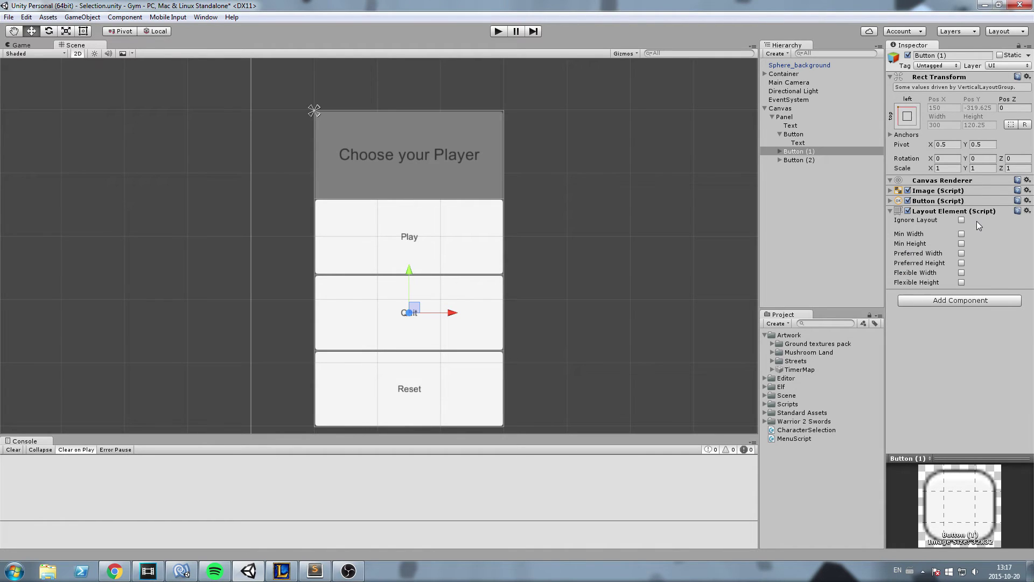
scroll(616, 229, up, 2)
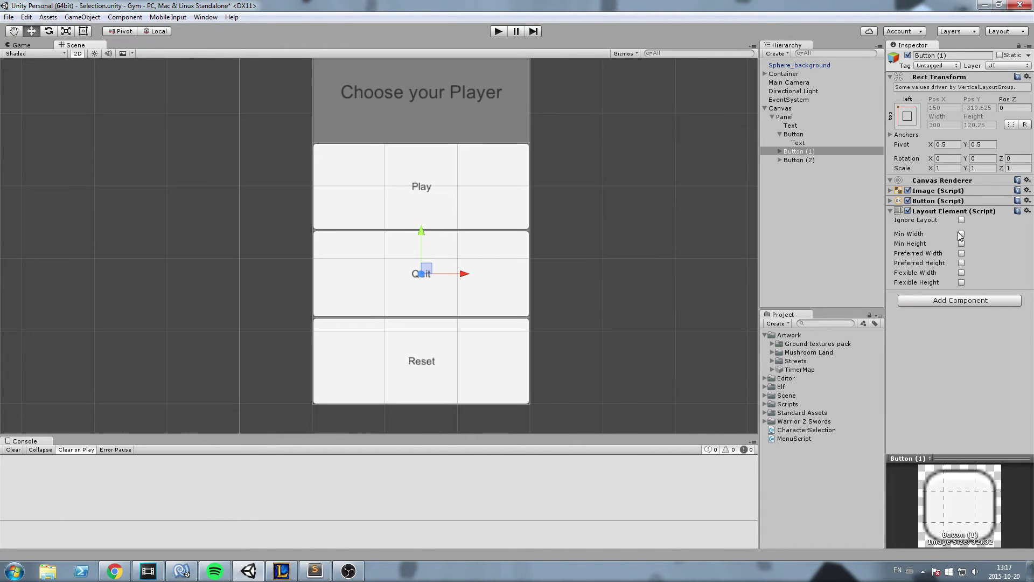
scroll(620, 211, down, 2)
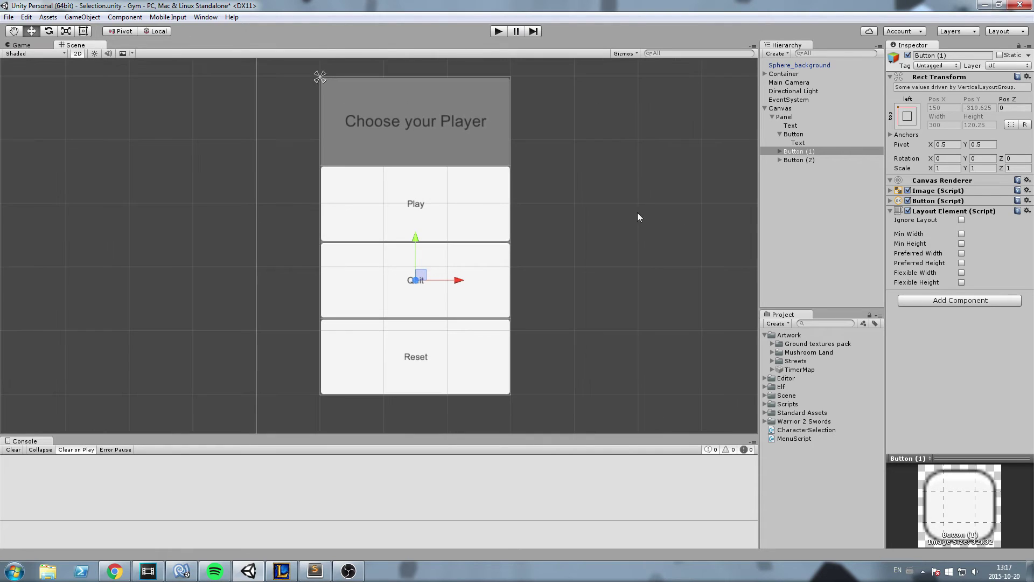
- Try out Ignore Layout on the Quit button's Layout Element, turning it on and off again
click(962, 220)
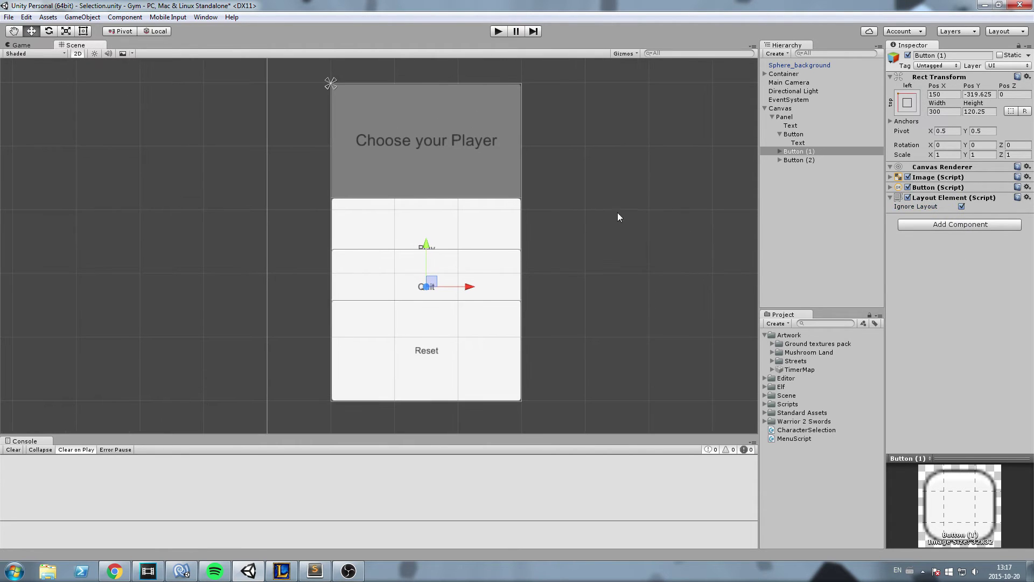
drag(441, 283, 546, 225)
click(961, 207)
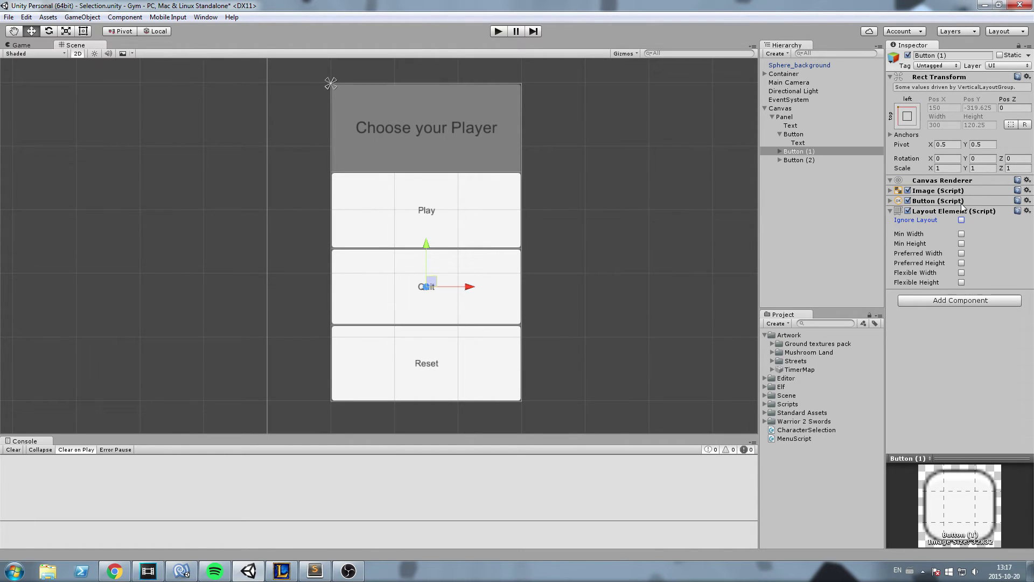
- Enable Min Width on the Quit button's Layout Element and set it to 500
click(961, 233)
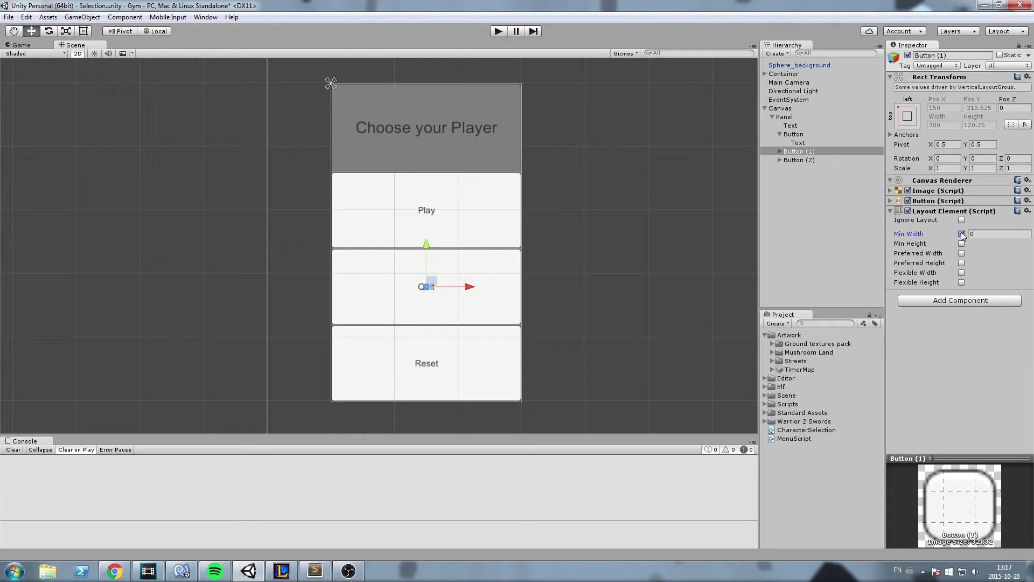
click(989, 233)
text(500)
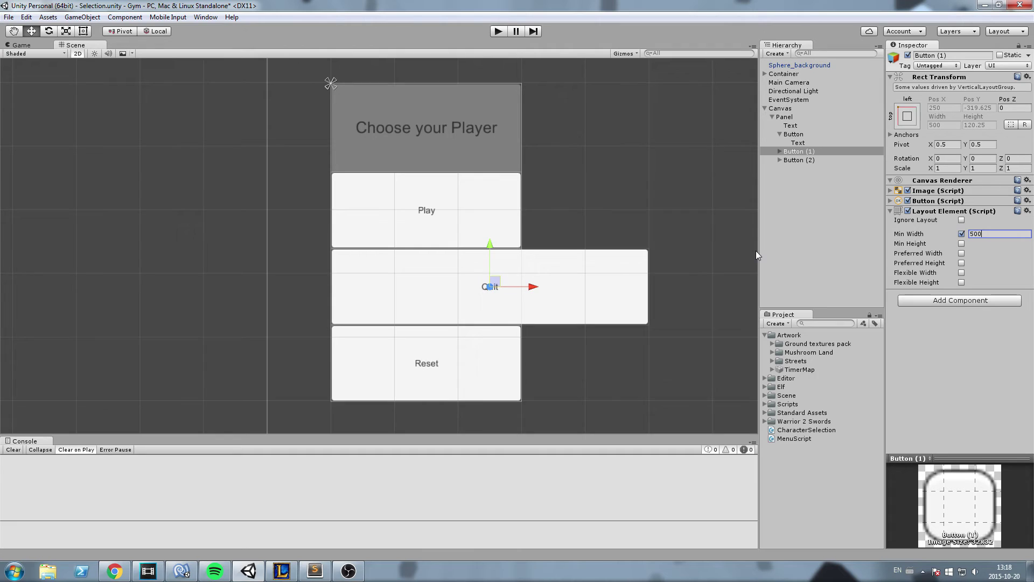
- Turn off Min Width and remove the Layout Element component from the Quit button
click(962, 234)
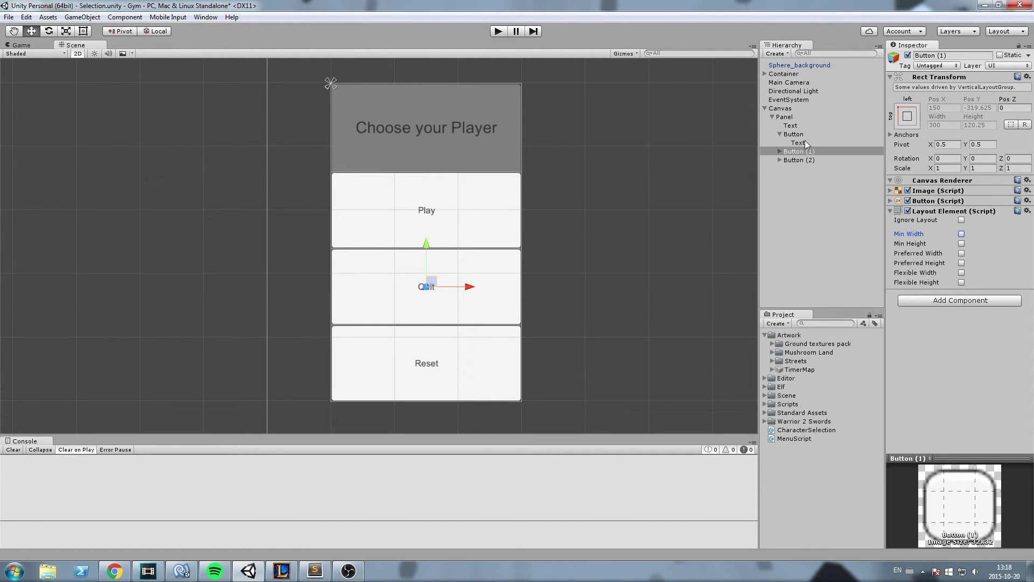
right_click(950, 212)
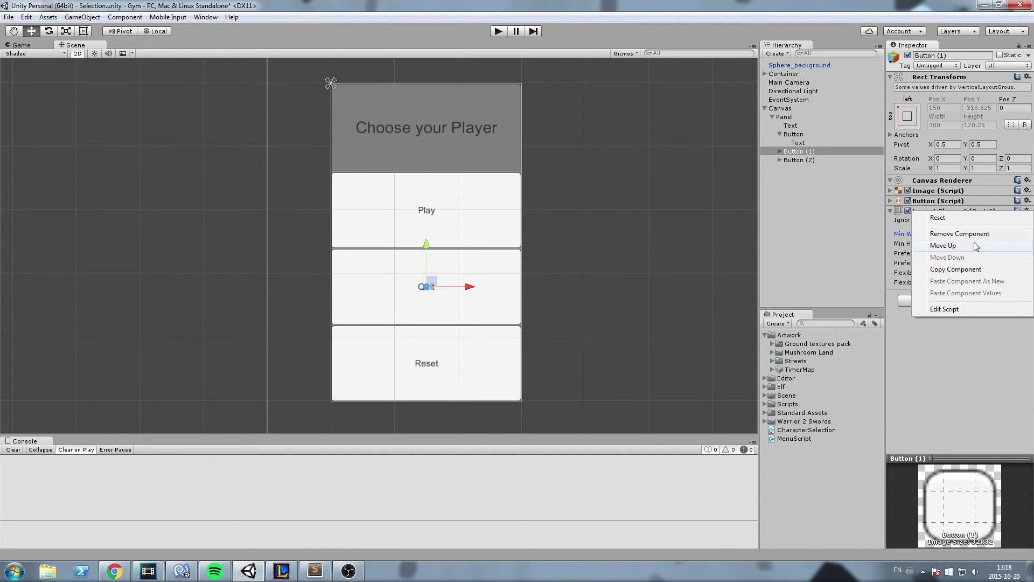
click(985, 237)
- Add a Layout Element component to the Play button and enable its Min Height with a value of 200
click(794, 135)
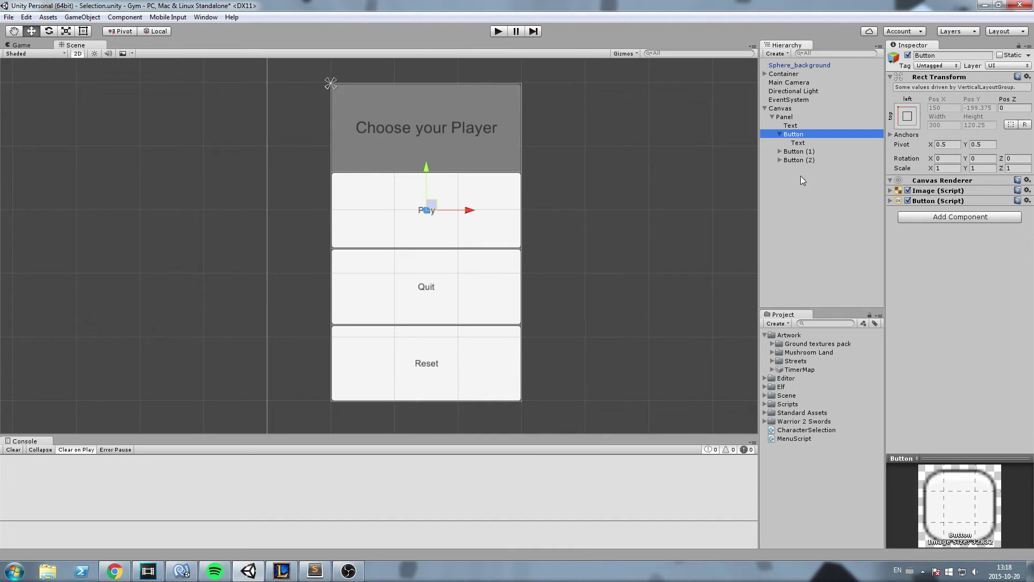
click(979, 216)
key(Return)
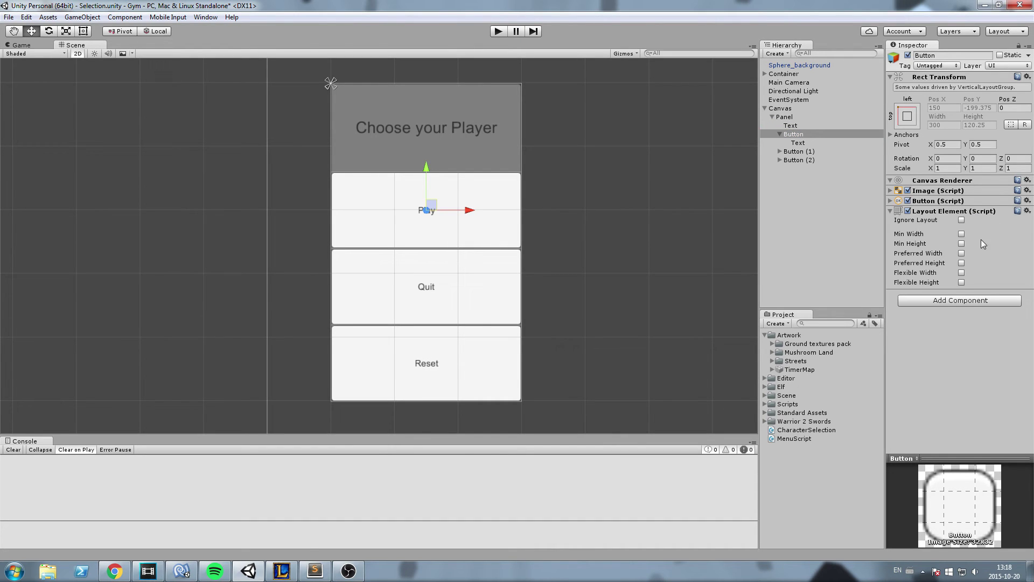
click(962, 244)
click(981, 244)
text(200)
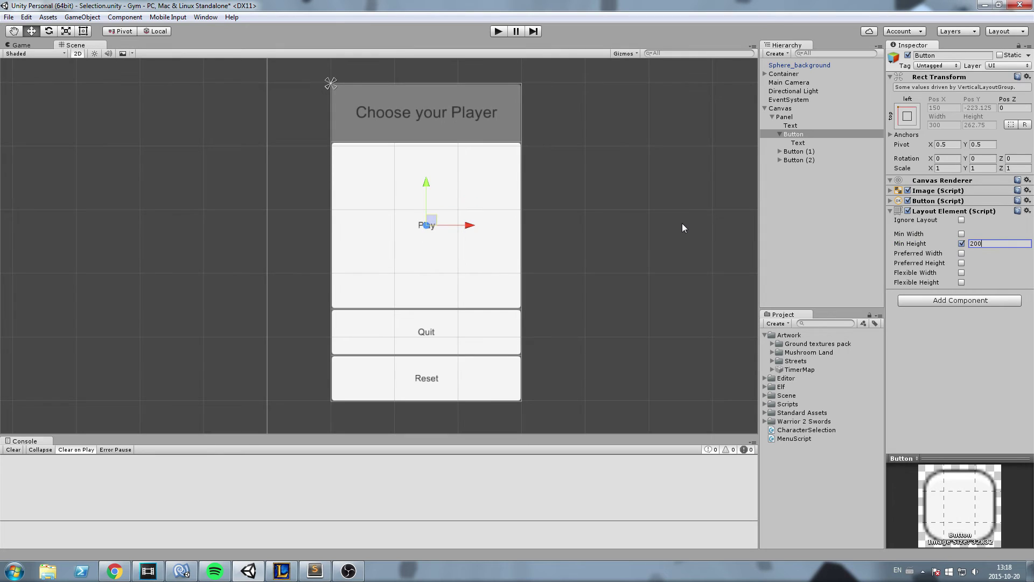
middle_drag(522, 215, 485, 286)
scroll(484, 270, up, 2)
scroll(485, 291, down, 5)
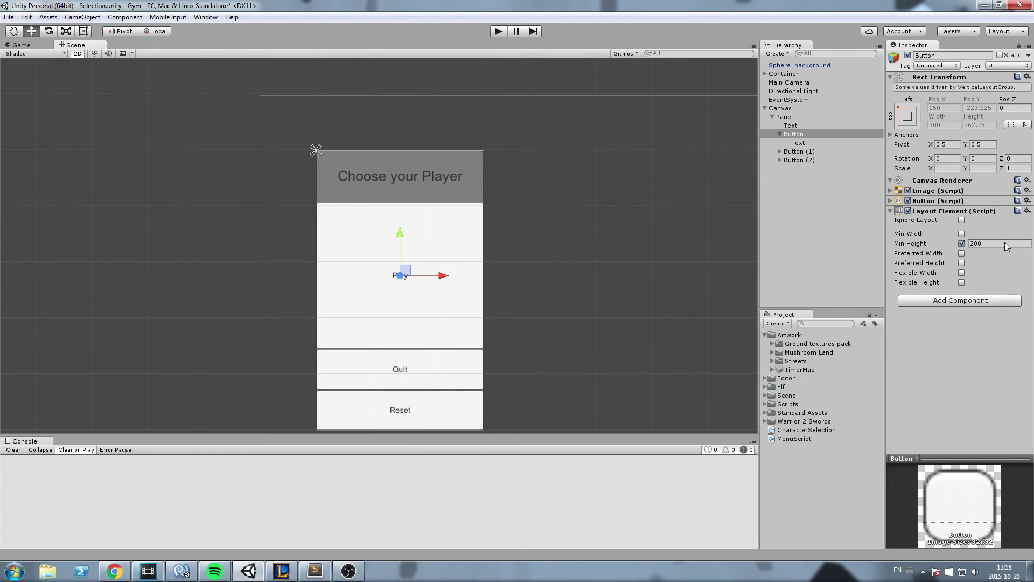
- Add a Layout Element component to the heading Text and enable its Min Height with a value of 50
click(795, 126)
click(942, 379)
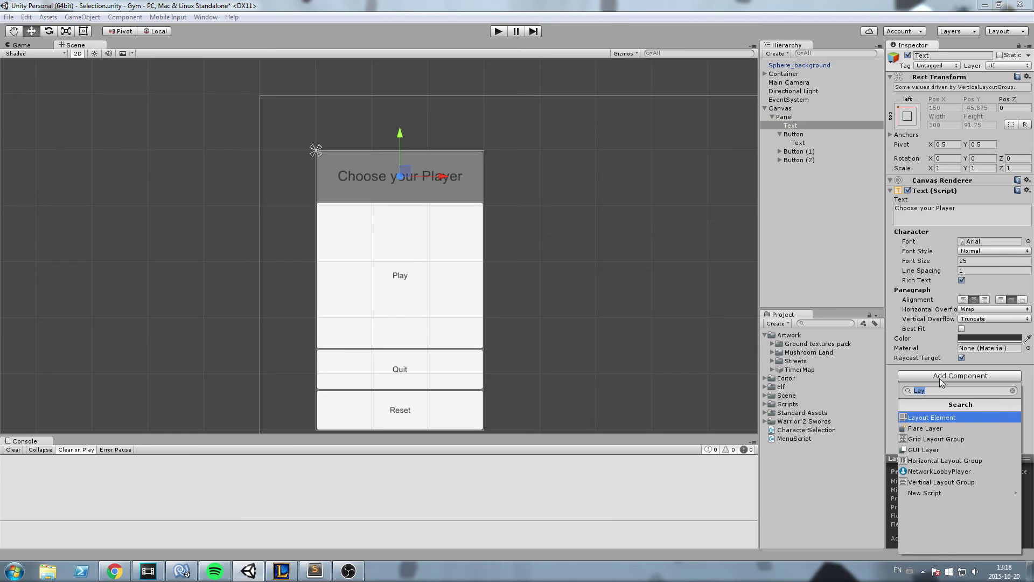
key(Return)
scroll(894, 317, down, 1)
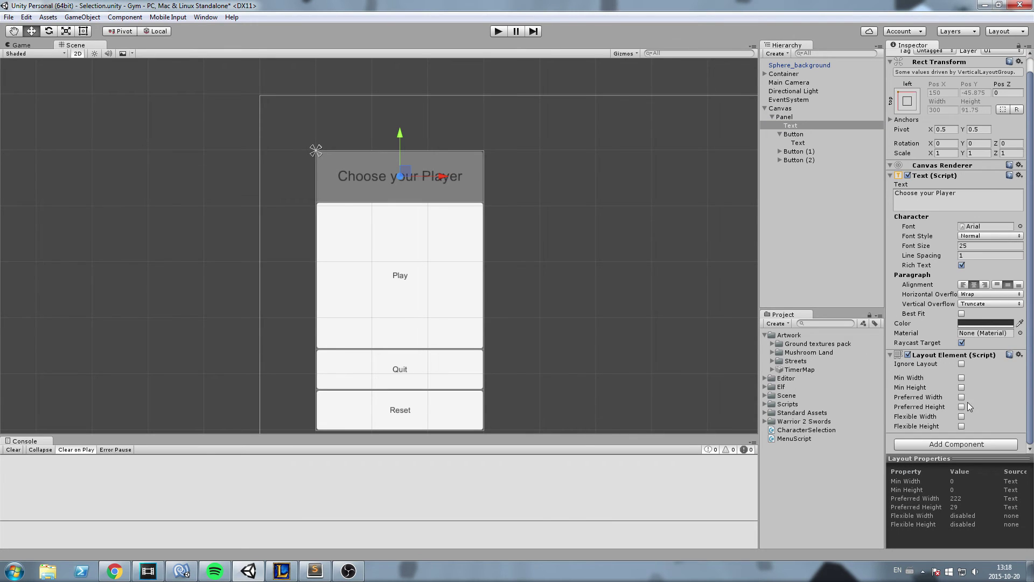
click(962, 387)
click(975, 387)
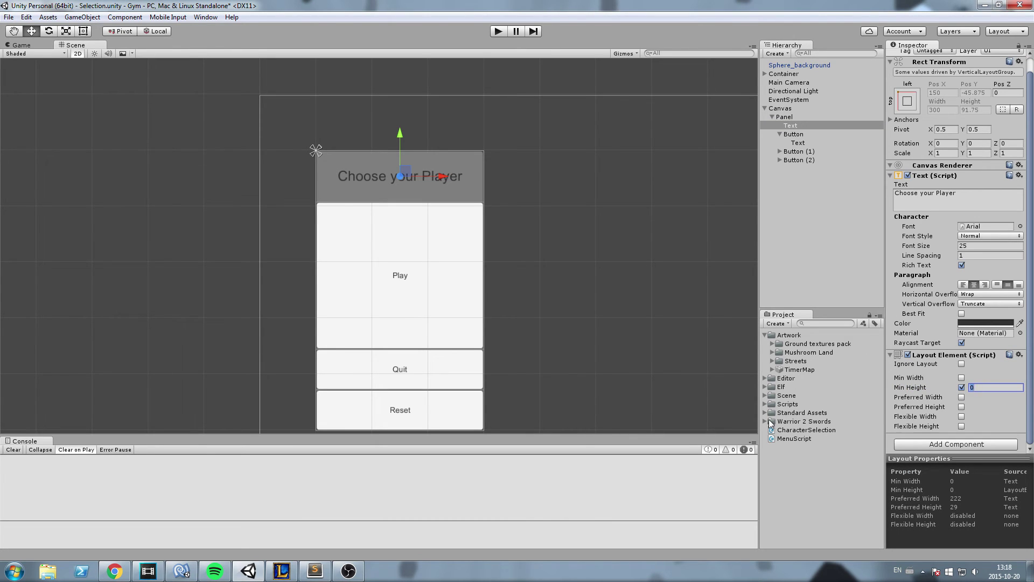
text(50)
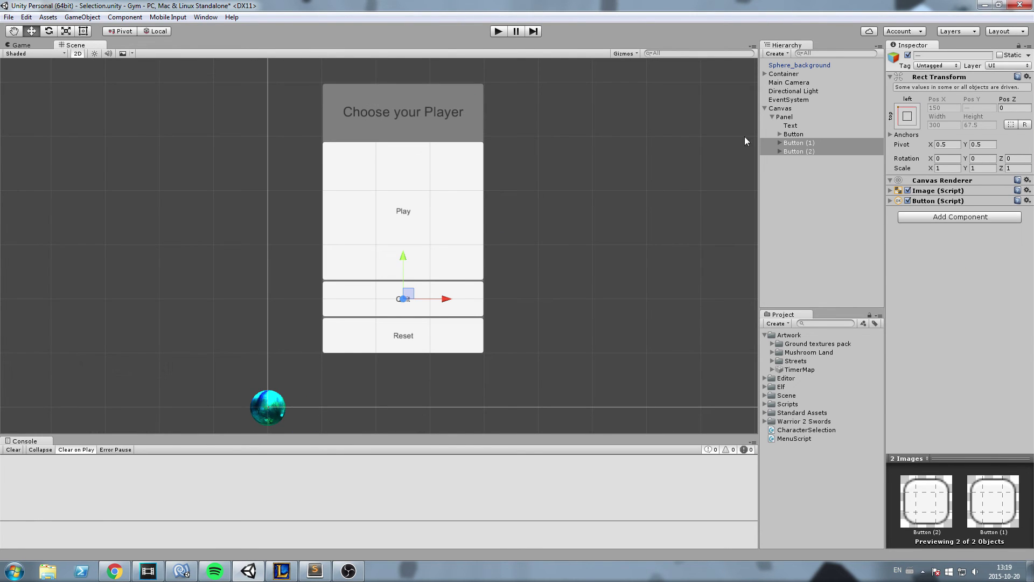
- Create a nested UI Canvas as a child of the Panel
click(786, 116)
right_click(790, 116)
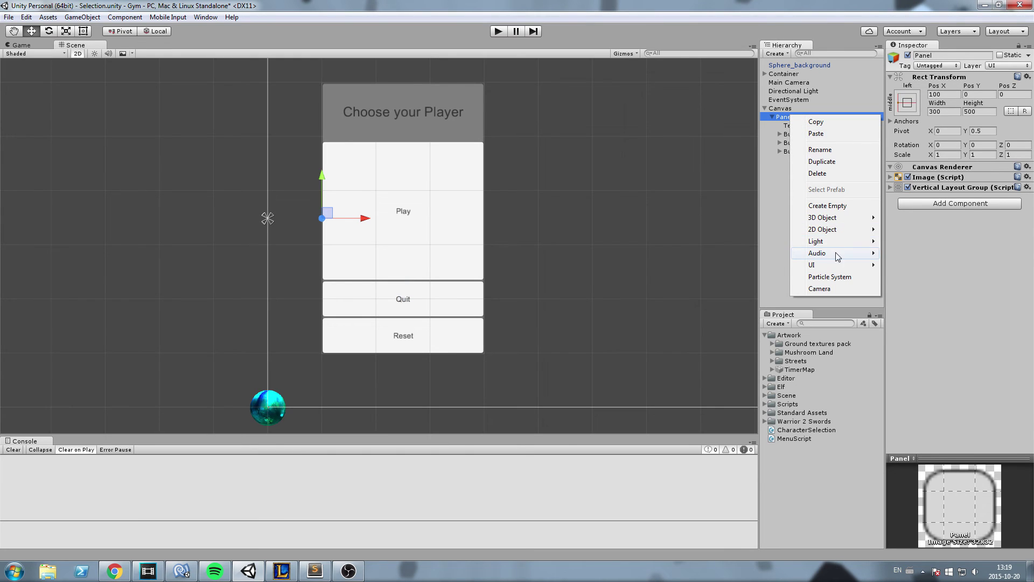
mouse_move(836, 266)
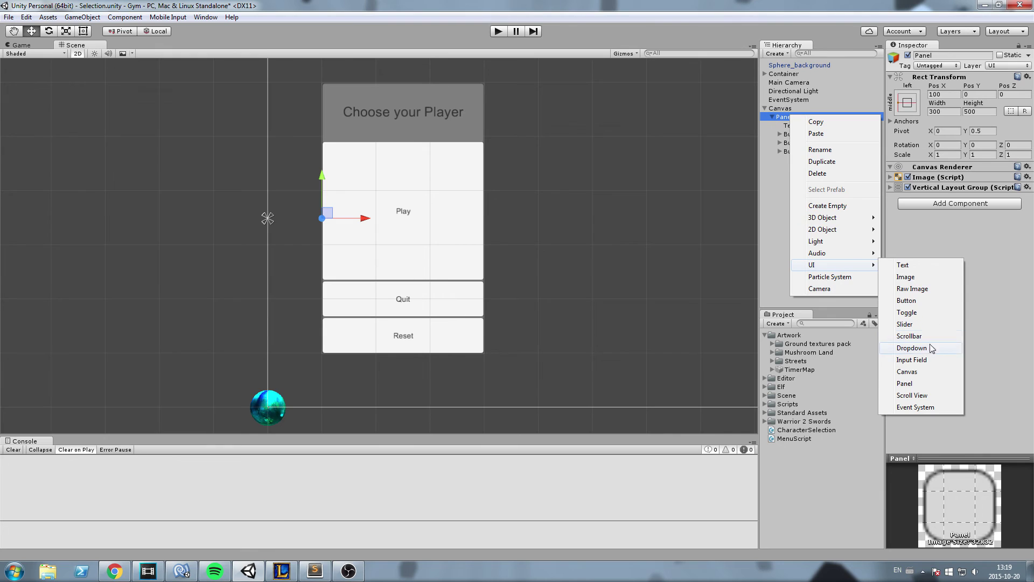
click(918, 373)
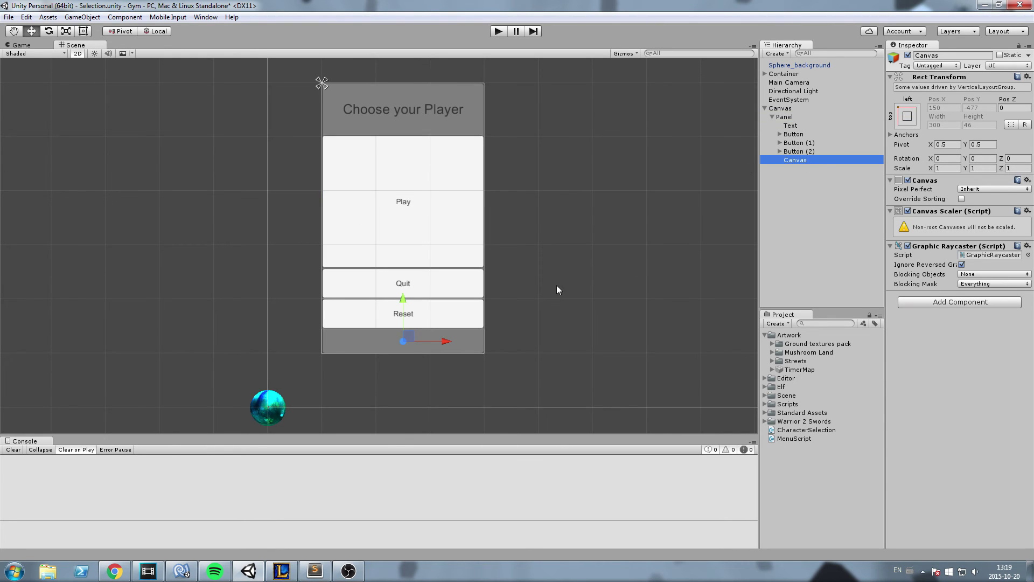
scroll(516, 286, up, 2)
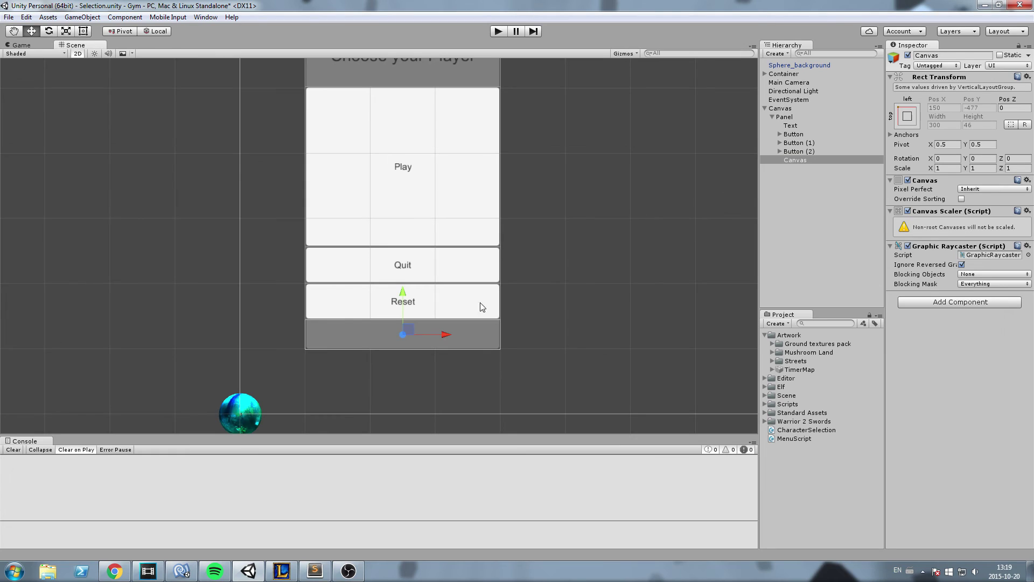
- Move the Quit and Reset buttons together into the nested Canvas under the Panel
click(797, 144)
shift+click(798, 151)
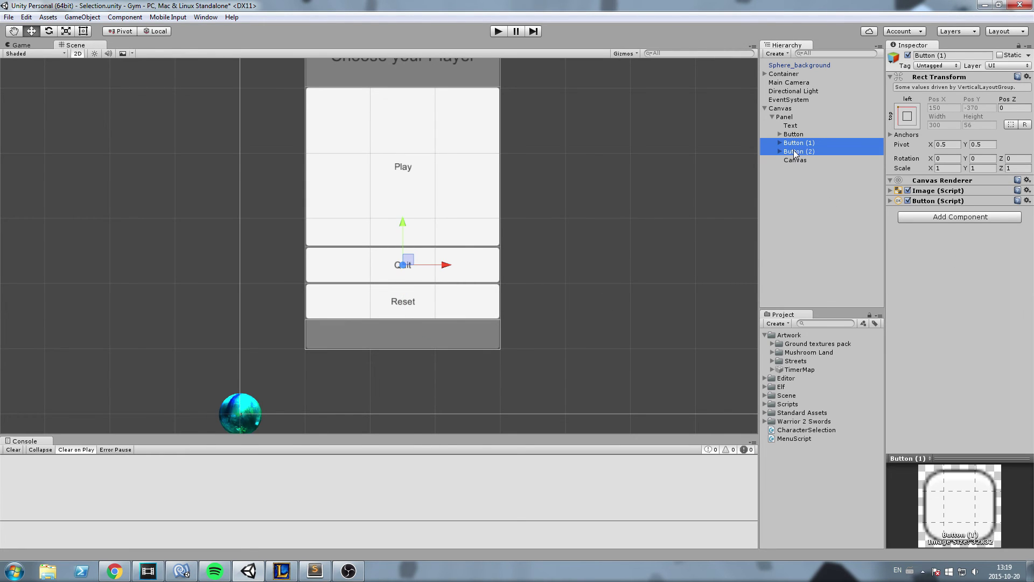
drag(795, 146, 806, 161)
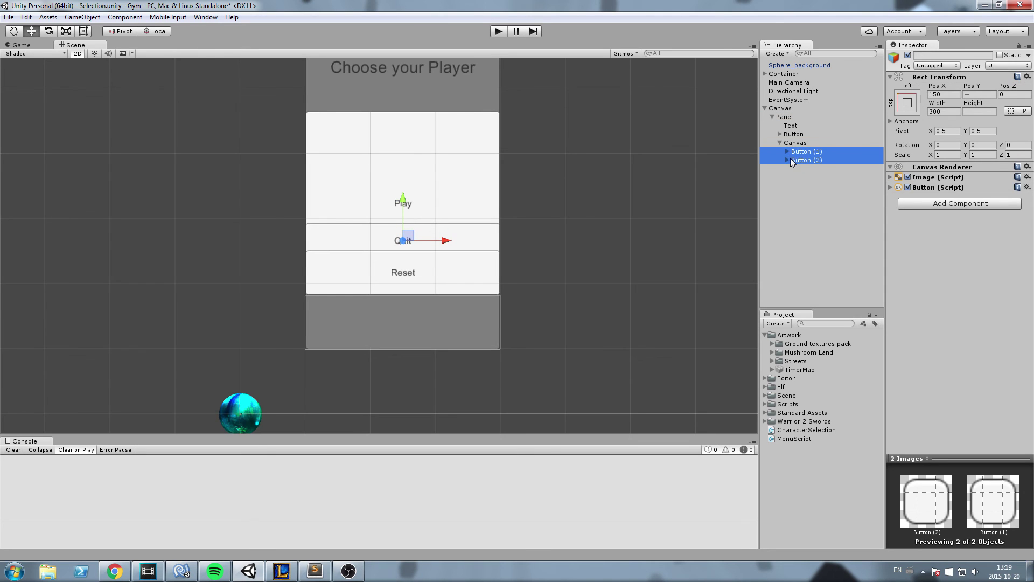
- Add a Horizontal Layout Group component to the nested Canvas holding the Quit and Reset buttons
click(795, 143)
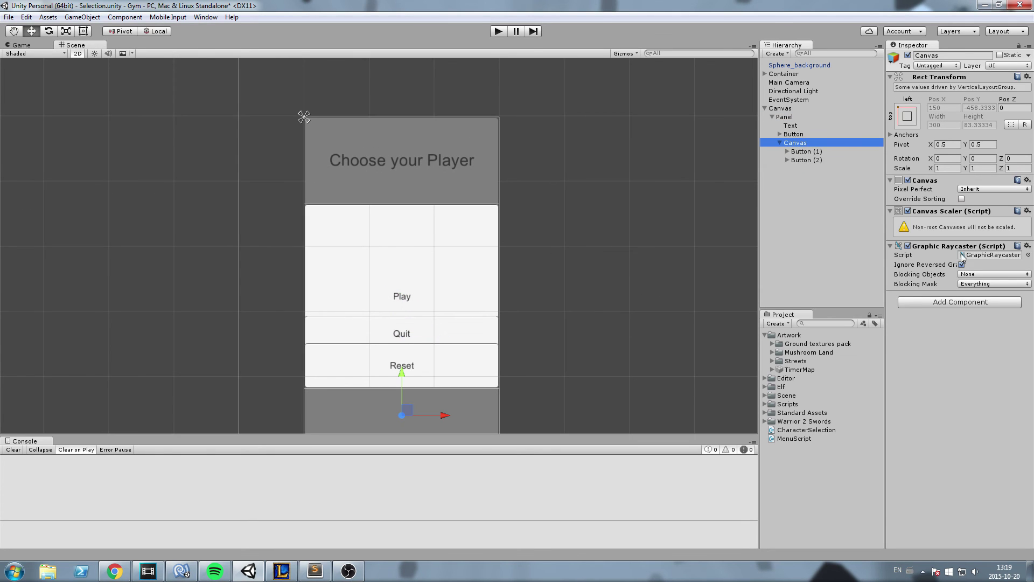
click(964, 300)
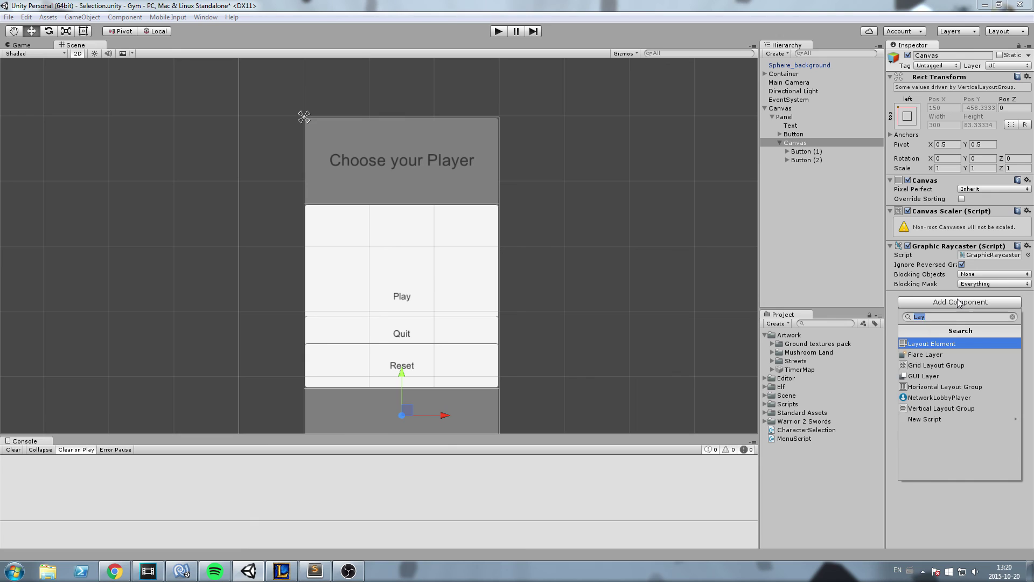
text(ho)
key(Return)
middle_drag(589, 337, 617, 266)
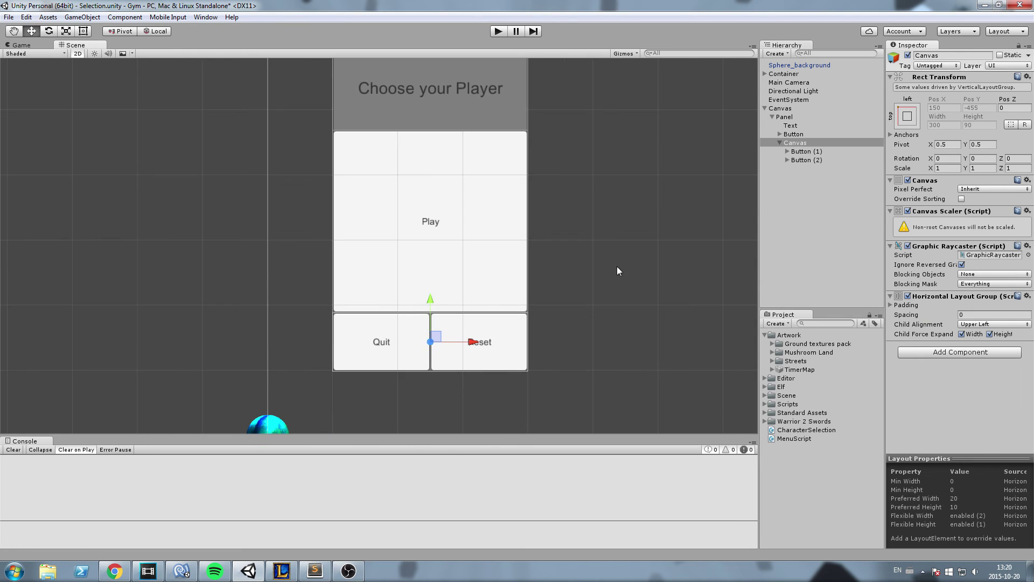
click(617, 266)
click(467, 286)
middle_drag(478, 299, 478, 297)
scroll(478, 296, down, 1)
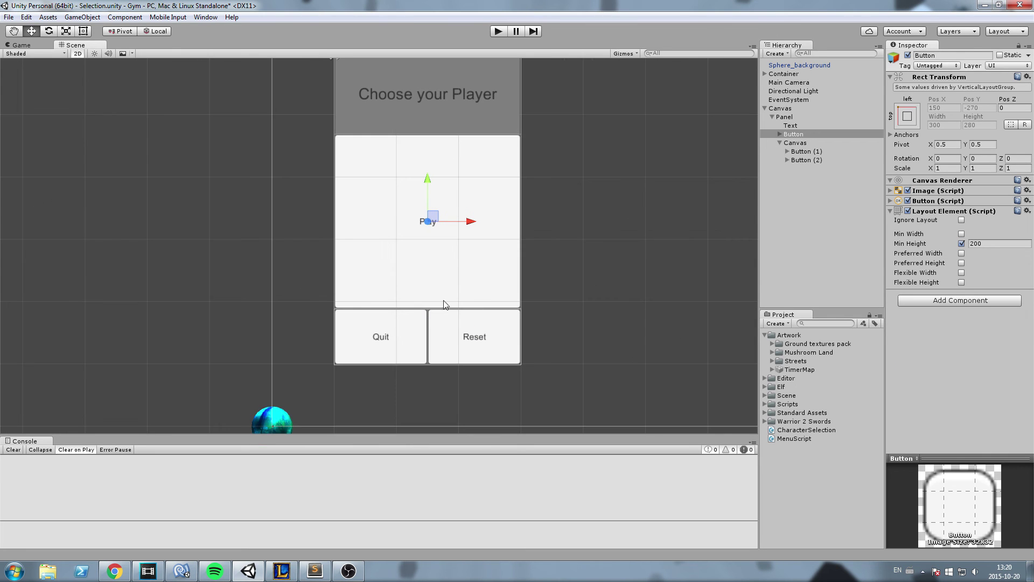
click(803, 144)
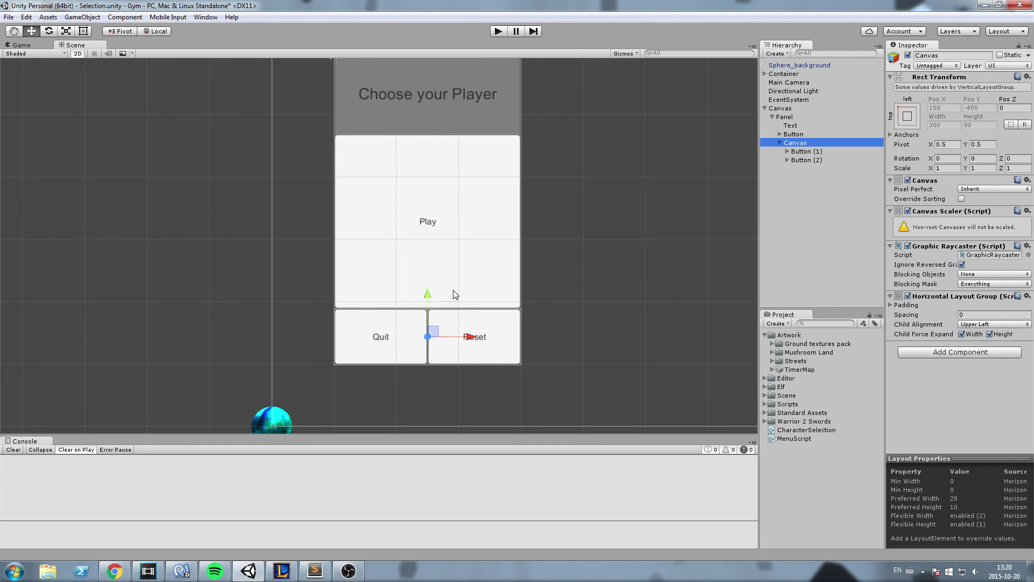
middle_drag(463, 273, 470, 264)
middle_drag(520, 336, 515, 350)
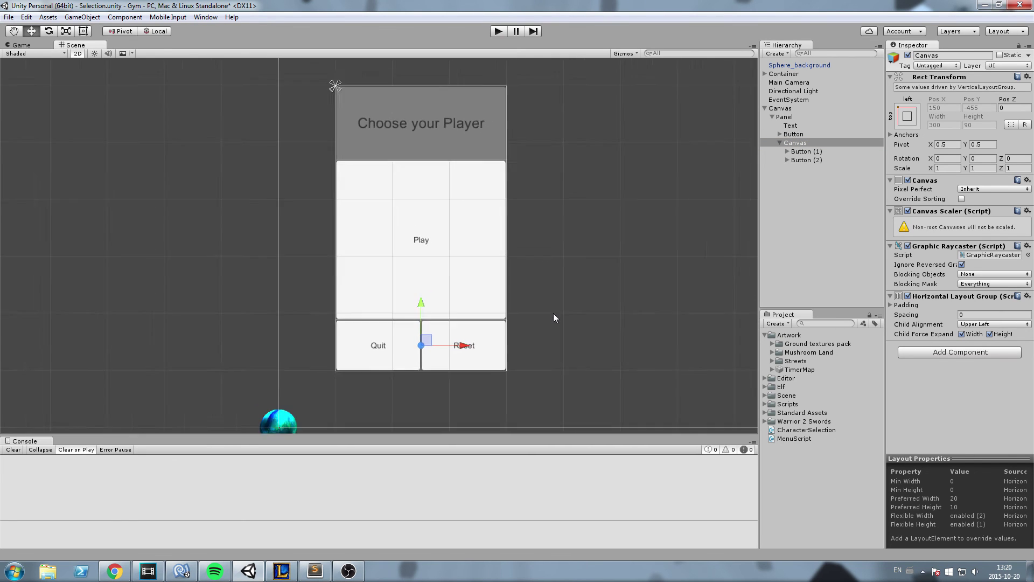
- Run the scene in Play mode and cycle forward through the selectable characters beside the menu
click(498, 31)
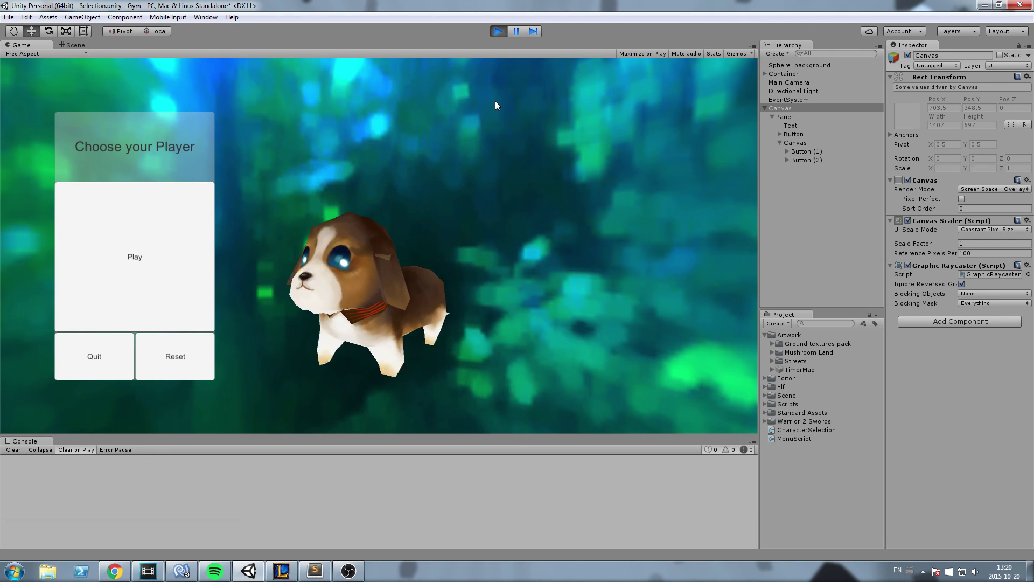
key(Right)
key(Right)
key(Right)
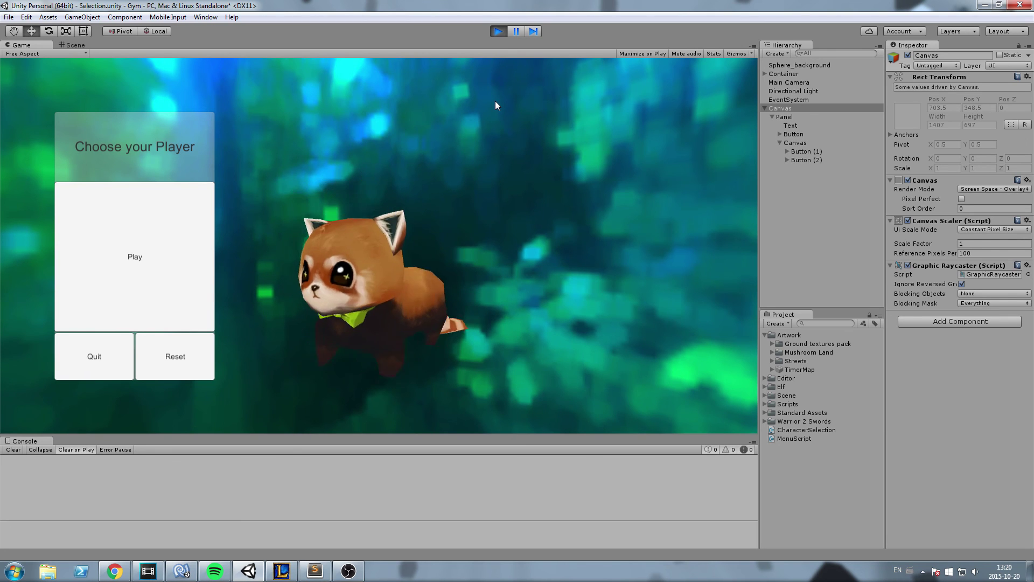